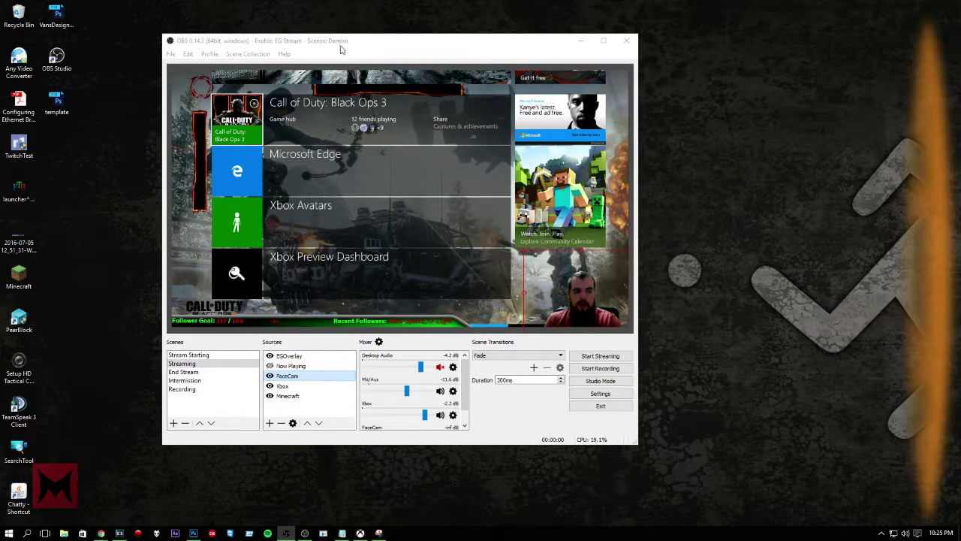
Create a new OBS profile named Intro.
{"action": "mouse_move", "coordinate": [343, 45]}
{"action": "left_mouse_down"}
{"action": "mouse_move", "coordinate": [319, 45]}
{"action": "mouse_move", "coordinate": [353, 46]}
{"action": "left_mouse_up"}
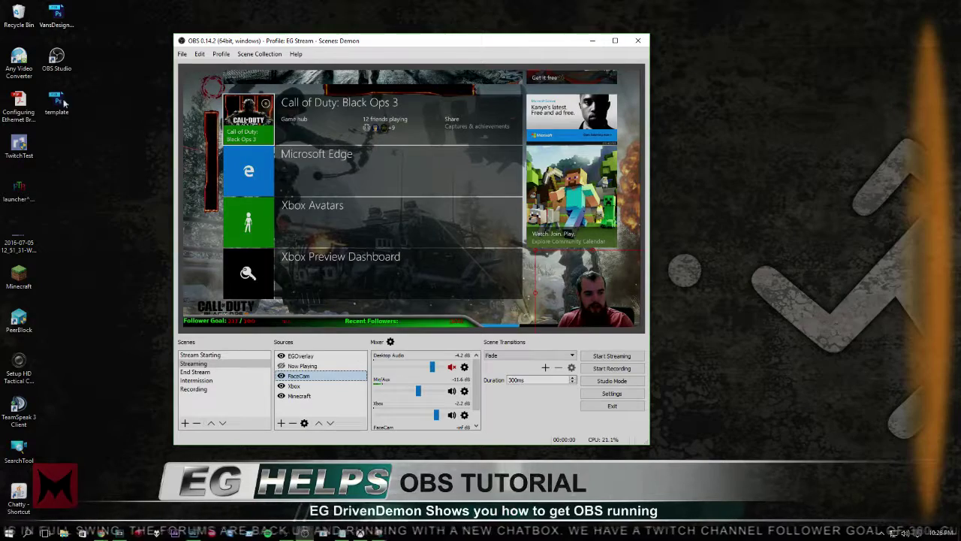
{"action": "left_click", "coordinate": [221, 53]}
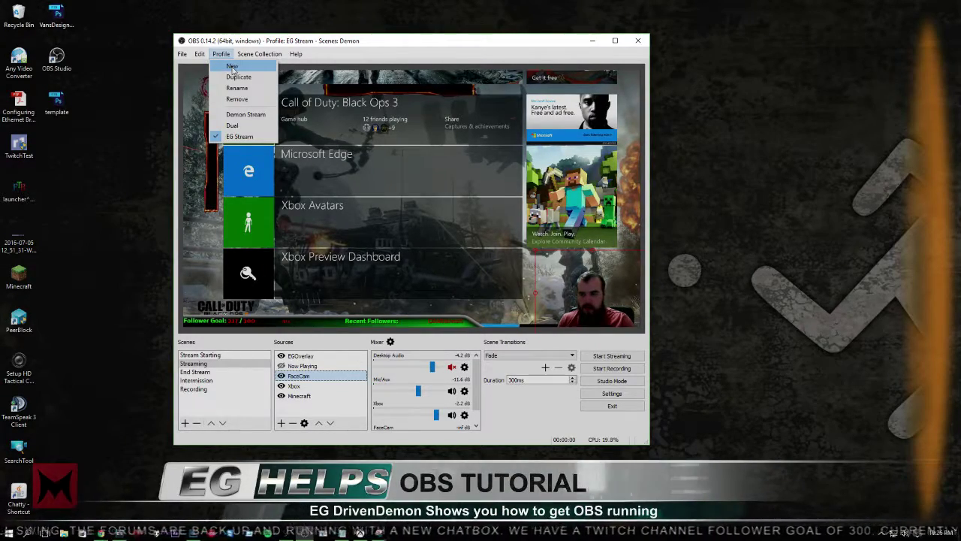
{"action": "left_click", "coordinate": [232, 67]}
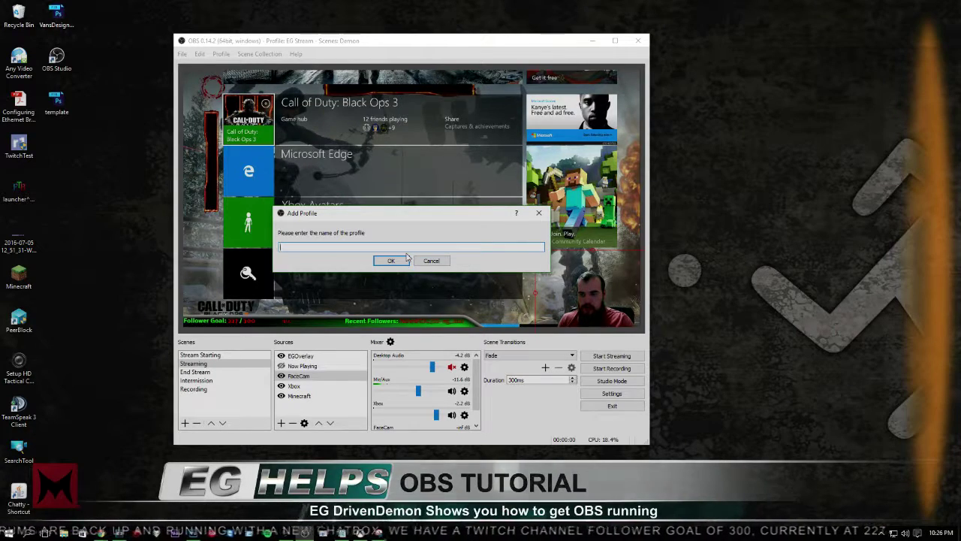
{"action": "type", "text": "Intro"}
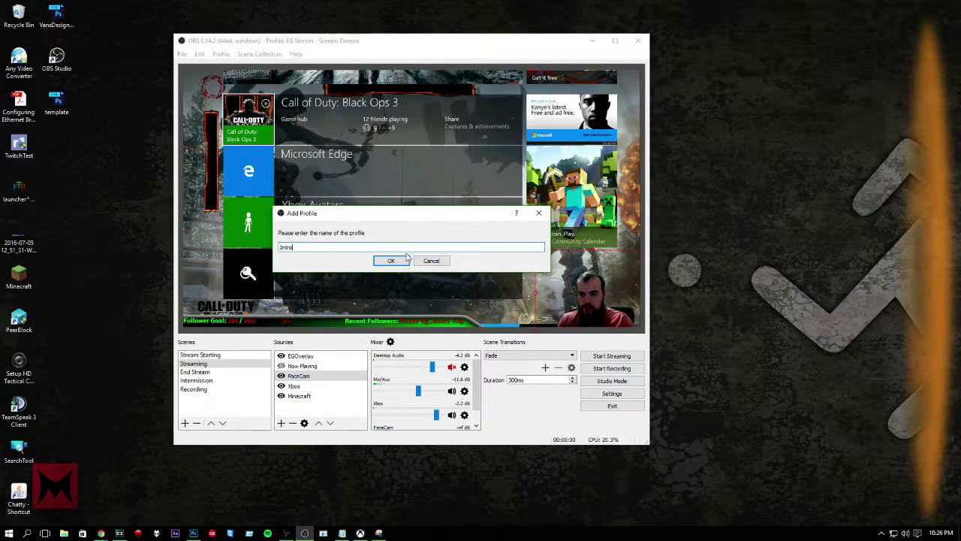
{"action": "left_click", "coordinate": [406, 260]}
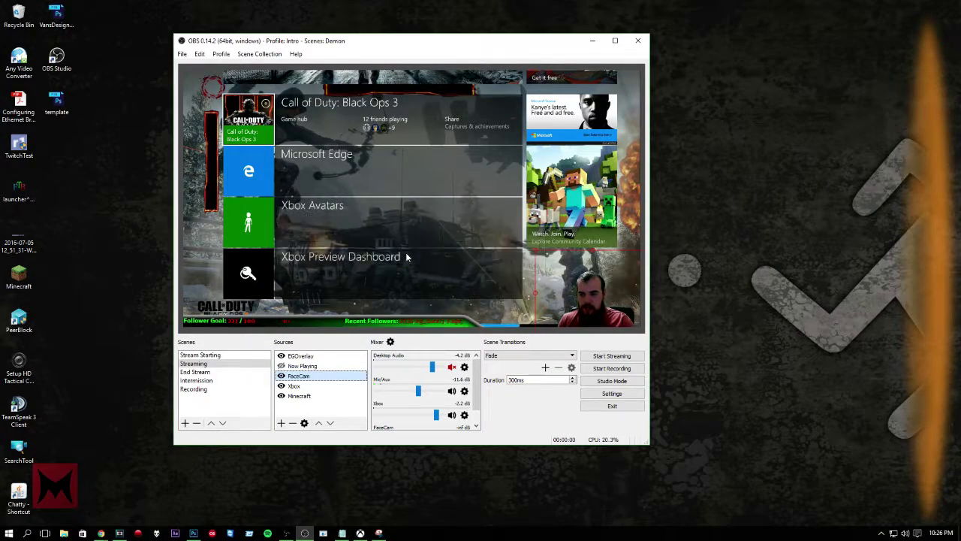
Check the profile list, then switch between the Recording and Streaming scenes.
{"action": "left_click", "coordinate": [221, 54]}
{"action": "left_click", "coordinate": [235, 148]}
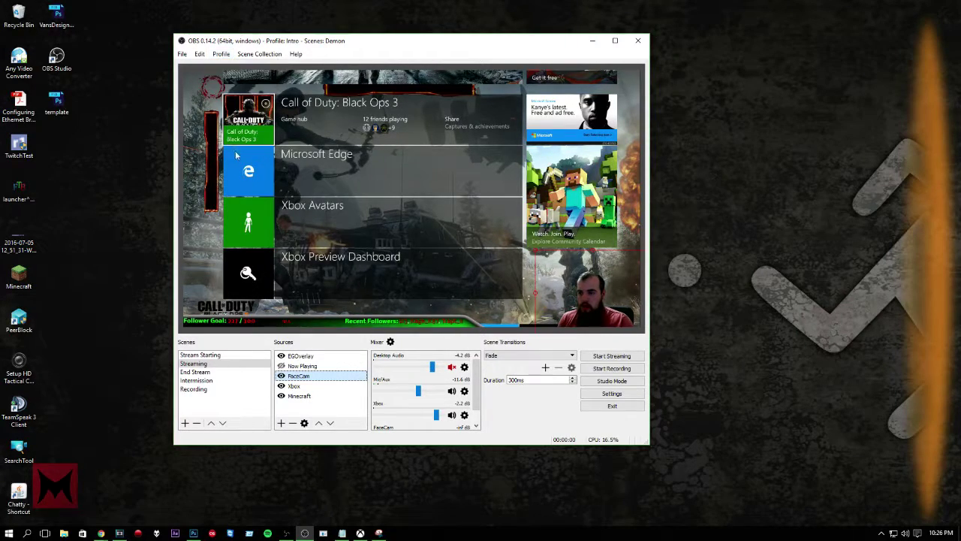
{"action": "left_click", "coordinate": [212, 390]}
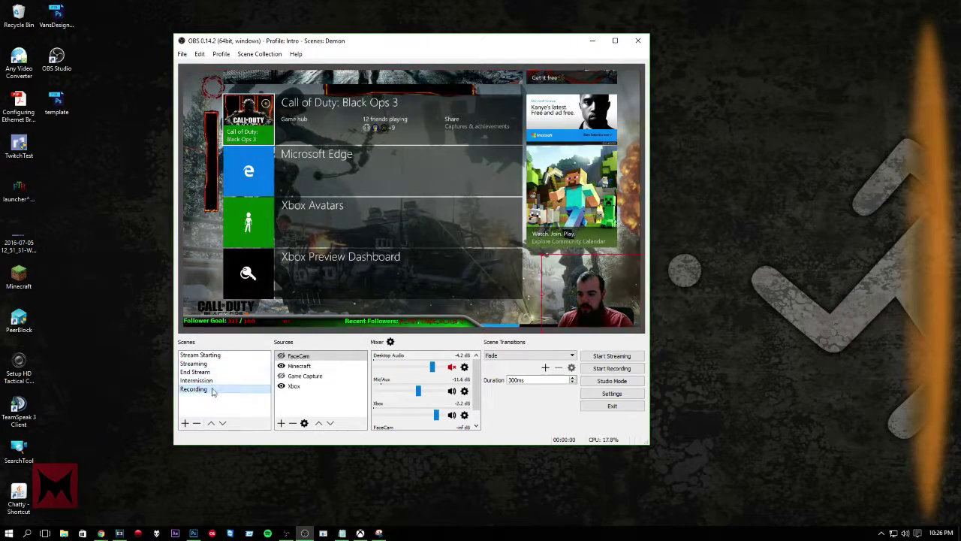
{"action": "left_click", "coordinate": [209, 364]}
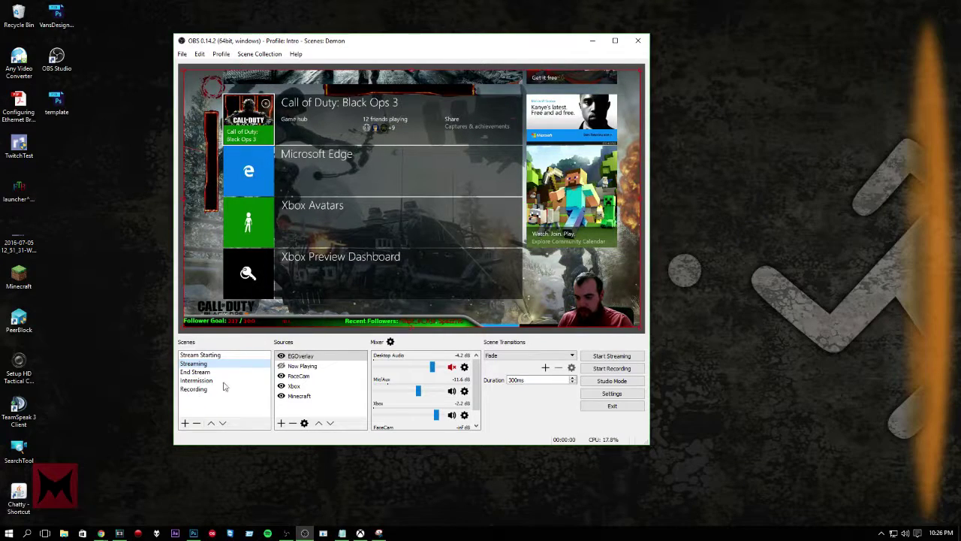
Switch the active profile back to EG Stream.
{"action": "left_click", "coordinate": [221, 54]}
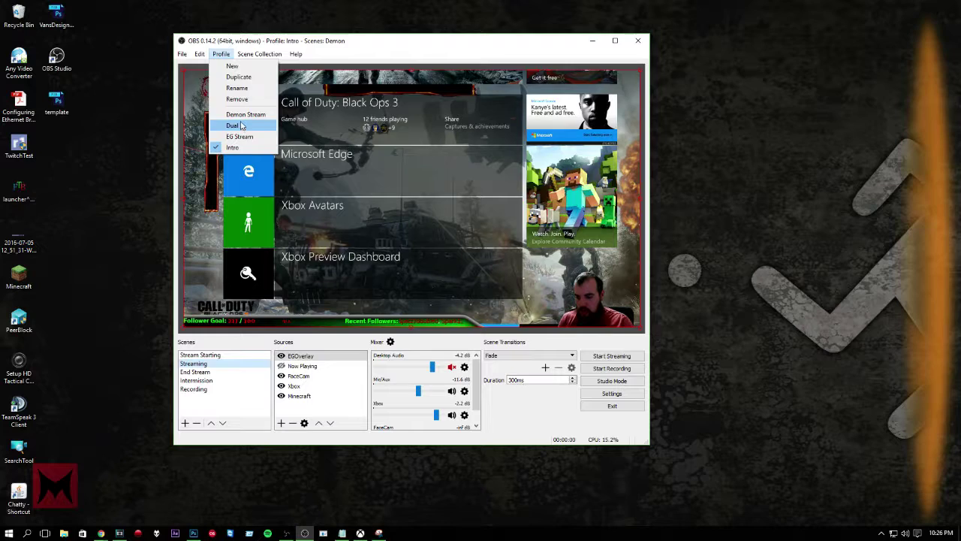
{"action": "mouse_move", "coordinate": [251, 56]}
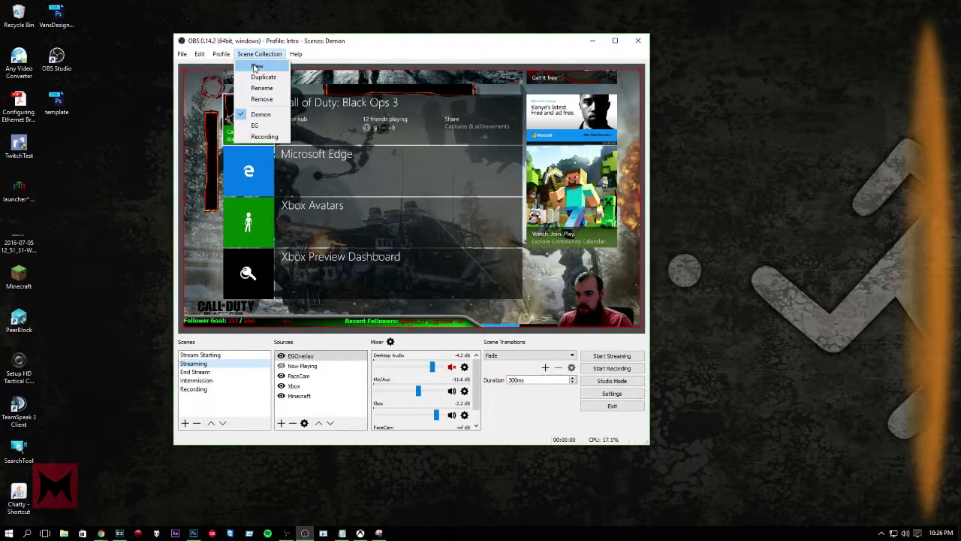
{"action": "mouse_move", "coordinate": [220, 55]}
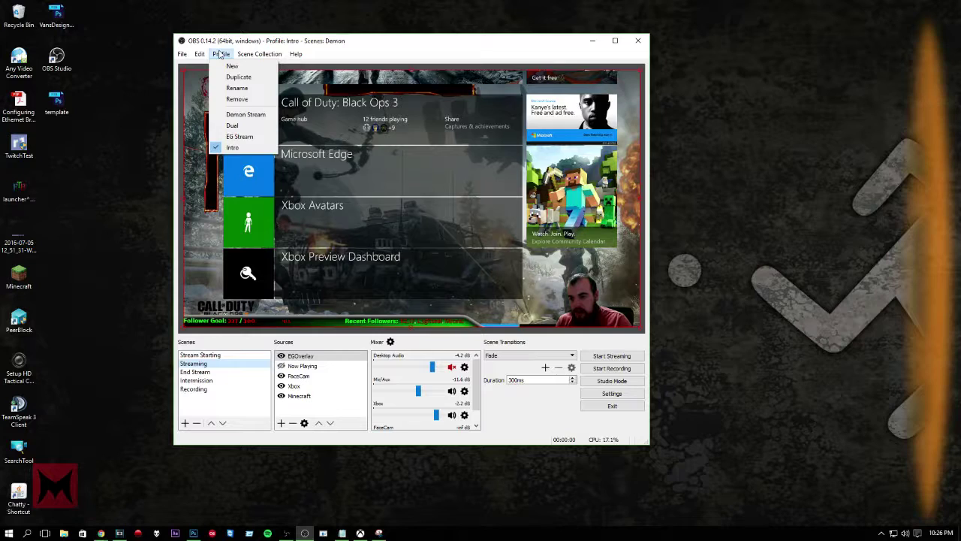
{"action": "left_click", "coordinate": [239, 136]}
Create a new scene collection named Intro.
{"action": "left_click", "coordinate": [263, 55]}
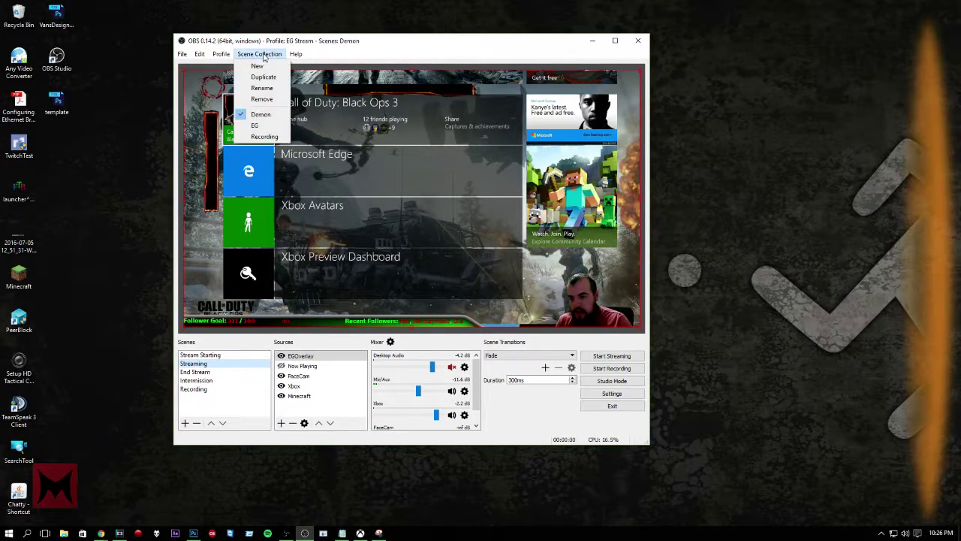
{"action": "left_click", "coordinate": [257, 66]}
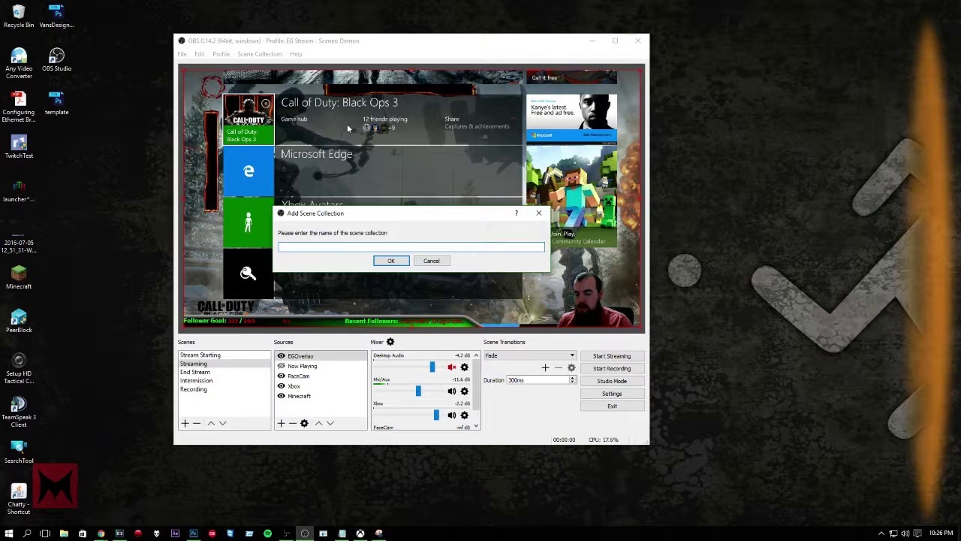
{"action": "type", "text": "EG Stream"}
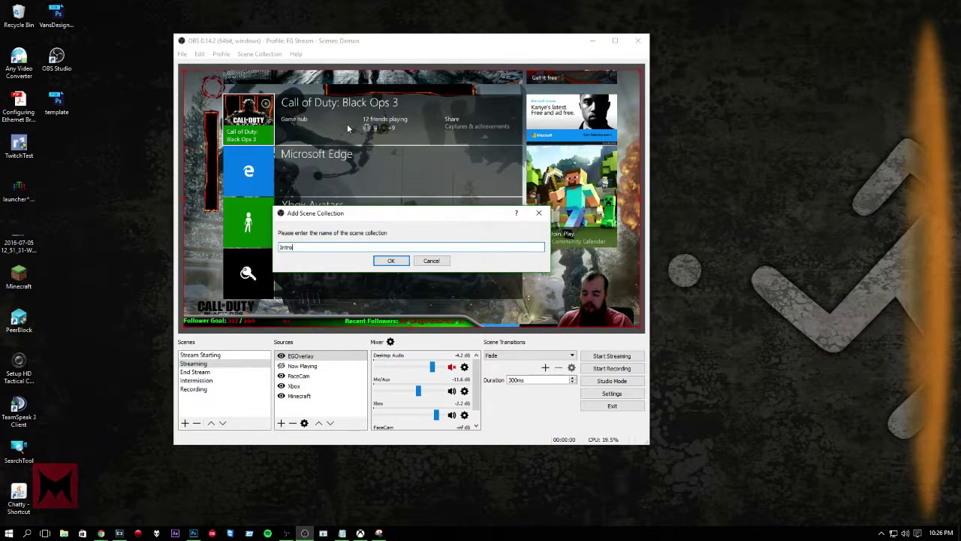
{"action": "key", "text": "Return"}
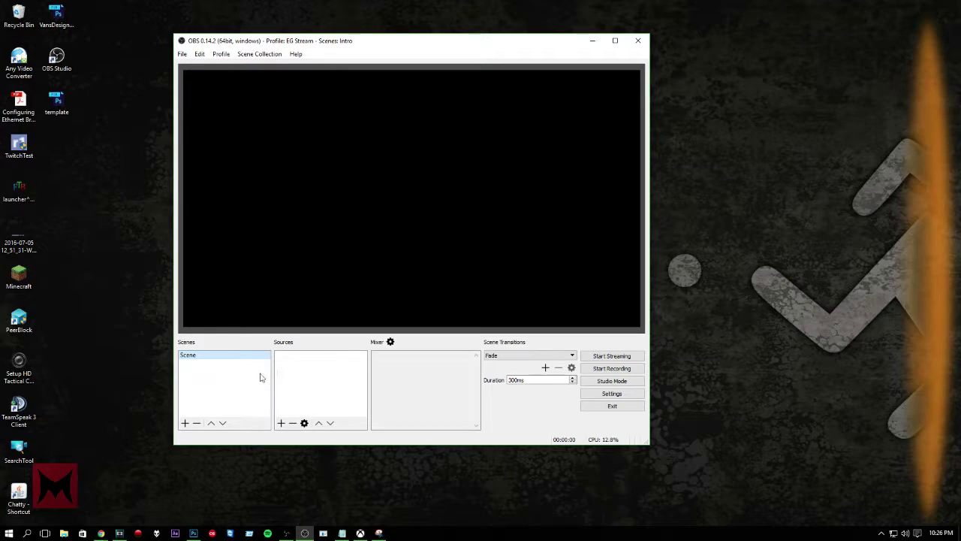
Rename the collection's only scene from Scene to Recording.
{"action": "left_click_drag", "start_coordinate": [303, 34], "coordinate": [249, 25]}
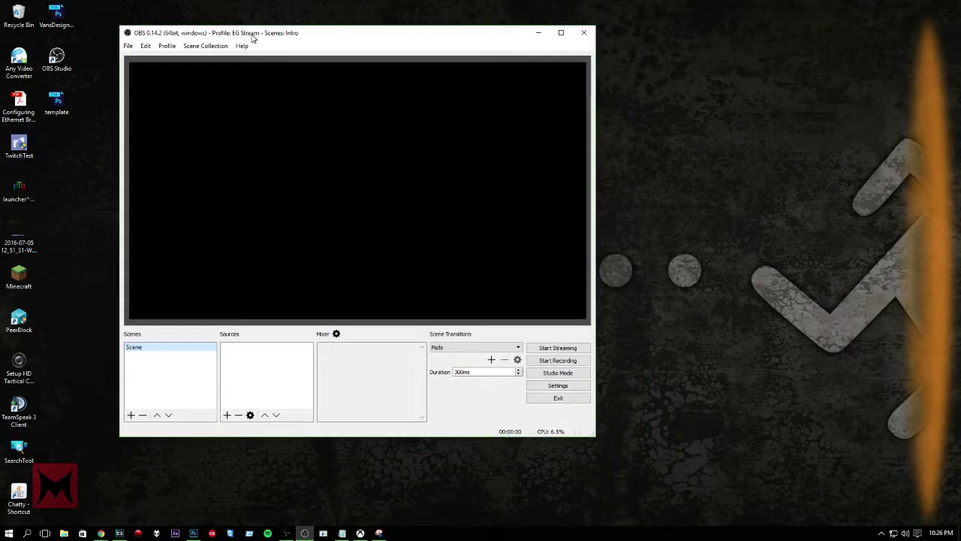
{"action": "right_click", "coordinate": [158, 347]}
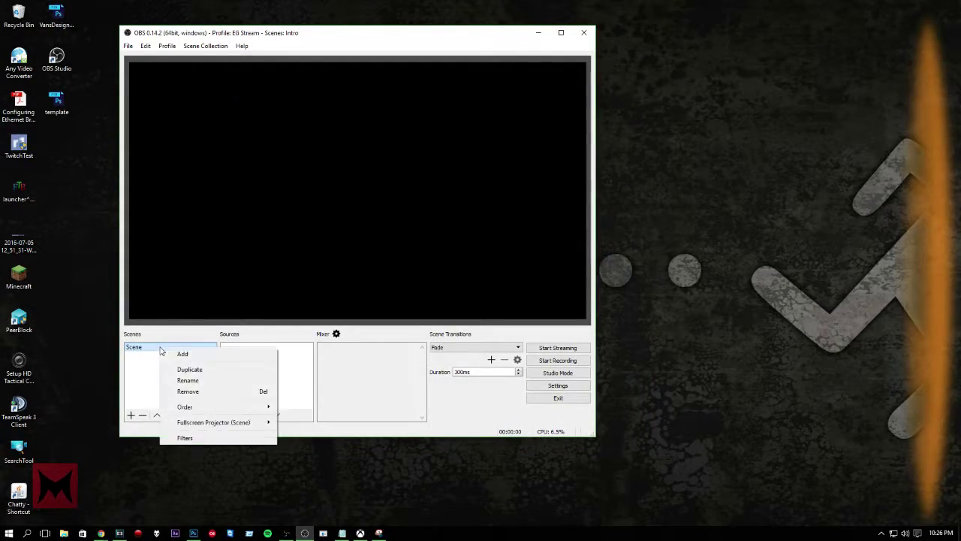
{"action": "left_click", "coordinate": [158, 350]}
{"action": "right_click", "coordinate": [157, 348]}
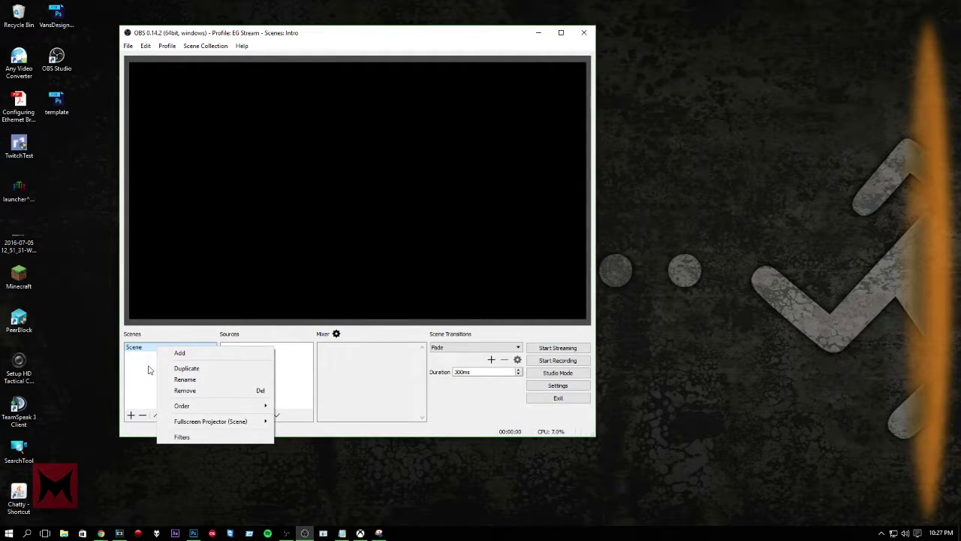
{"action": "left_click", "coordinate": [198, 385]}
{"action": "key", "text": "Return"}
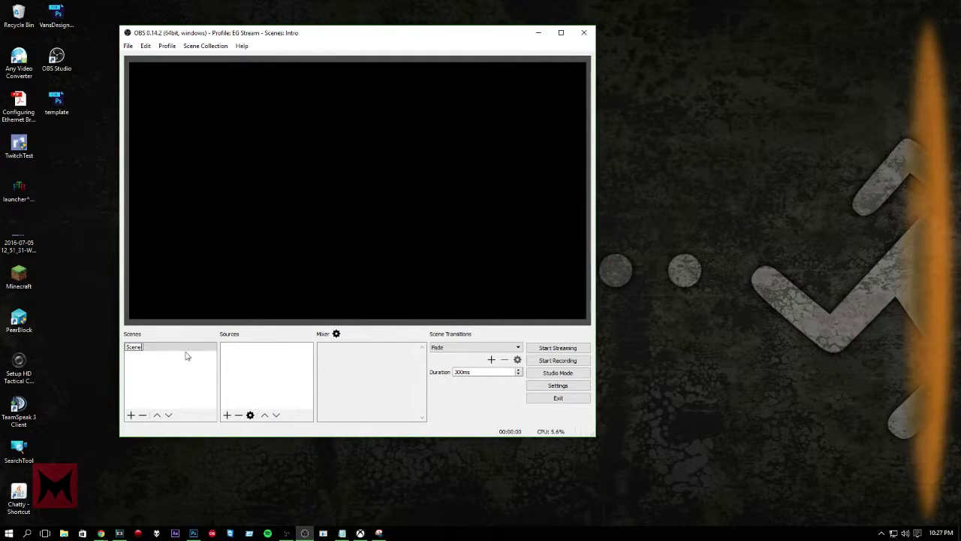
{"action": "key", "text": "BackSpace"}
{"action": "key", "text": "BackSpace"}
{"action": "key", "text": "BackSpace"}
{"action": "key", "text": "BackSpace"}
{"action": "type", "text": "Recording"}
{"action": "key", "text": "Return"}
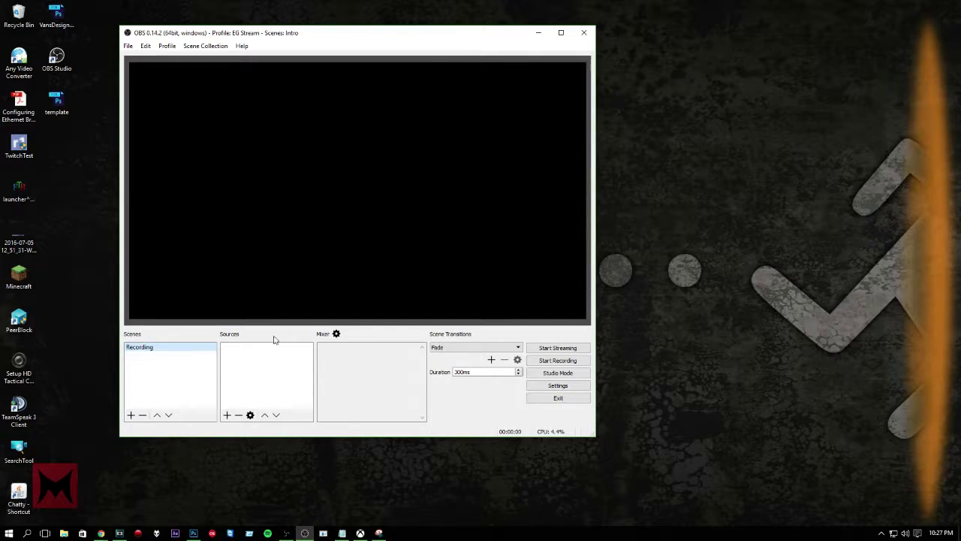
Start adding a Display Capture source to the Recording scene.
{"action": "left_click", "coordinate": [227, 415]}
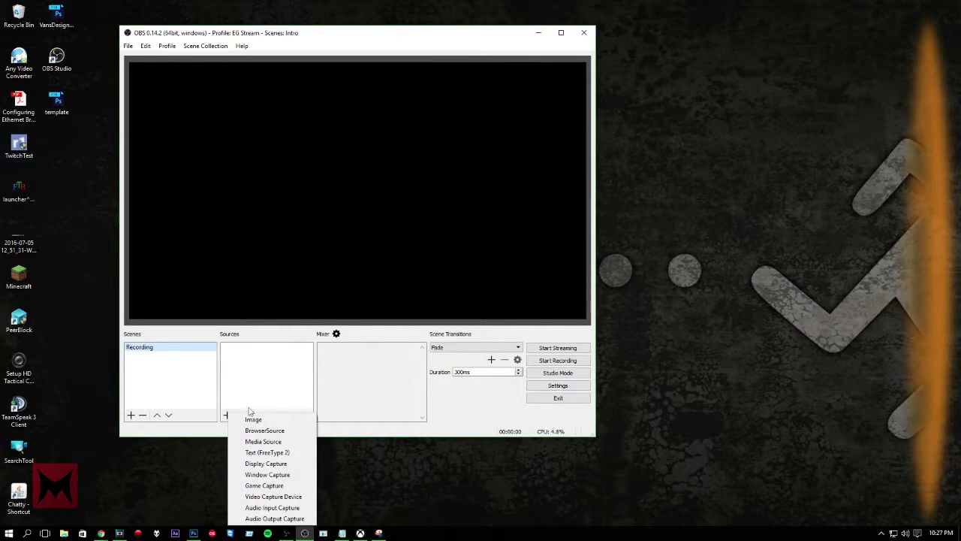
{"action": "left_click", "coordinate": [211, 437]}
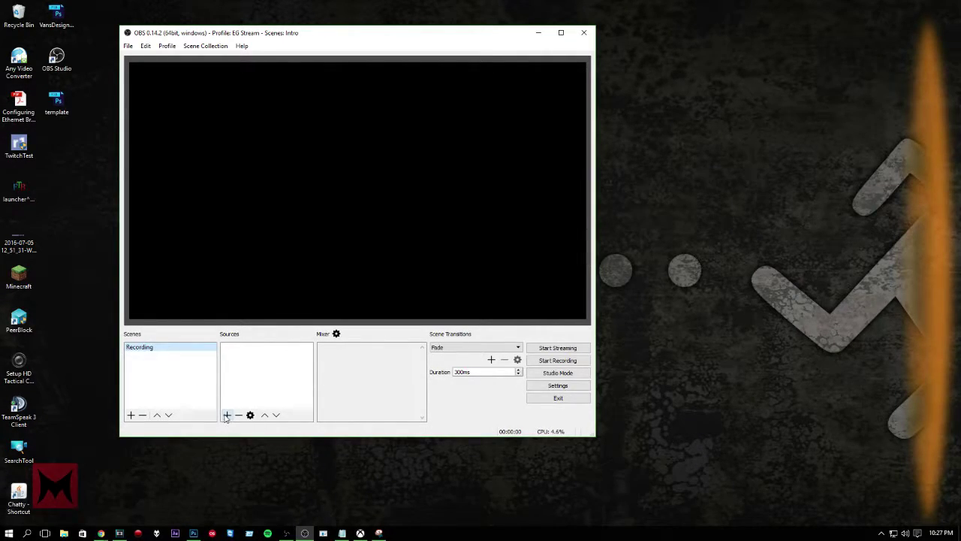
{"action": "left_click", "coordinate": [226, 416]}
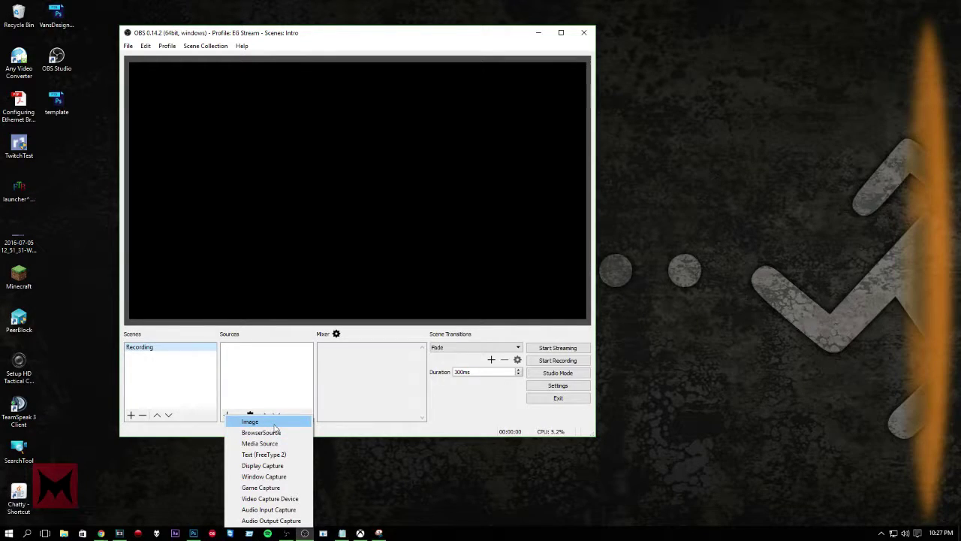
{"action": "left_click", "coordinate": [365, 35]}
{"action": "left_click_drag", "start_coordinate": [376, 35], "coordinate": [386, 21]}
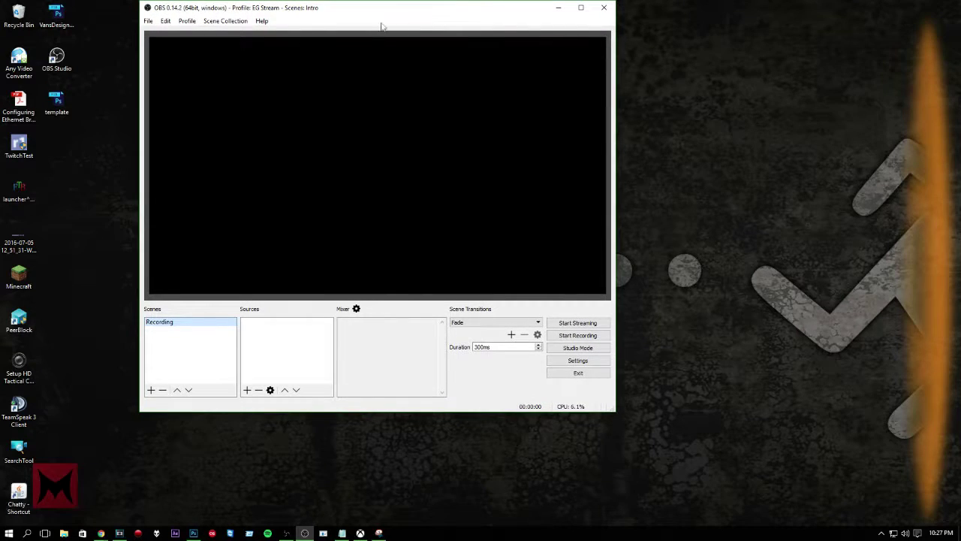
{"action": "left_click", "coordinate": [246, 390]}
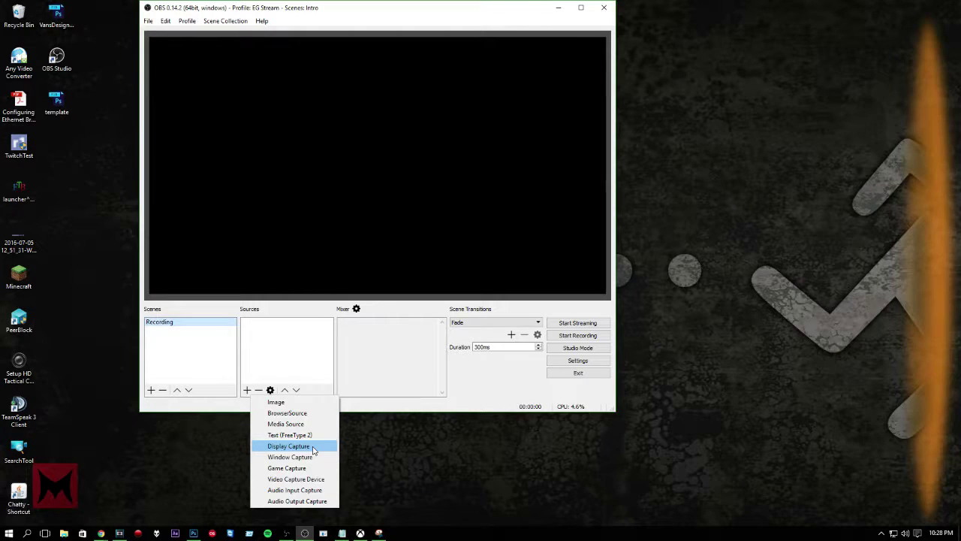
{"action": "left_click", "coordinate": [313, 449]}
{"action": "left_click", "coordinate": [393, 285]}
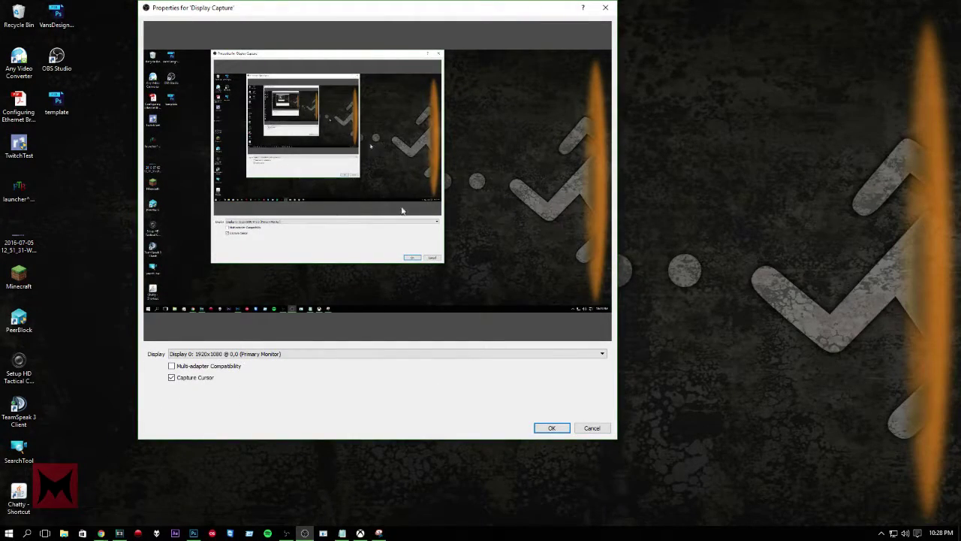
{"action": "left_click", "coordinate": [592, 428]}
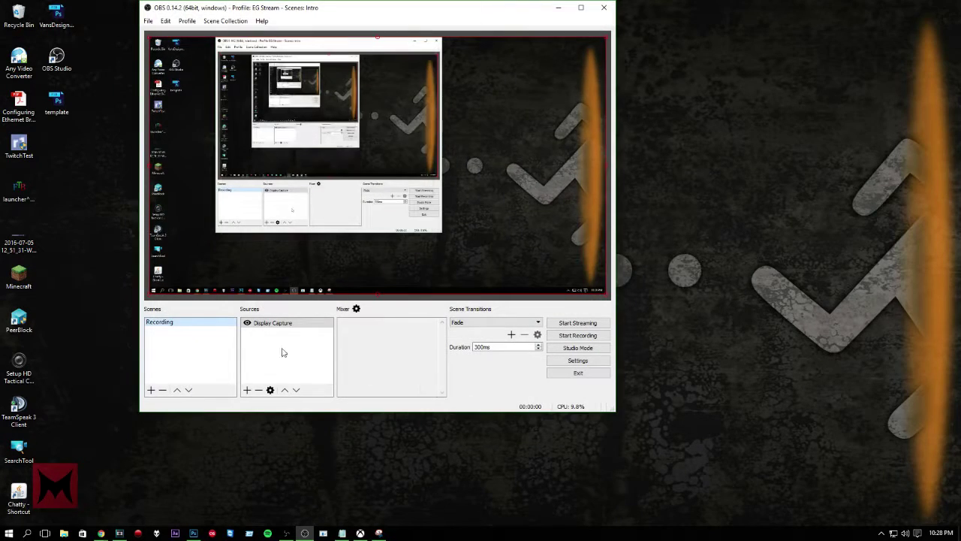
{"action": "left_click", "coordinate": [259, 389]}
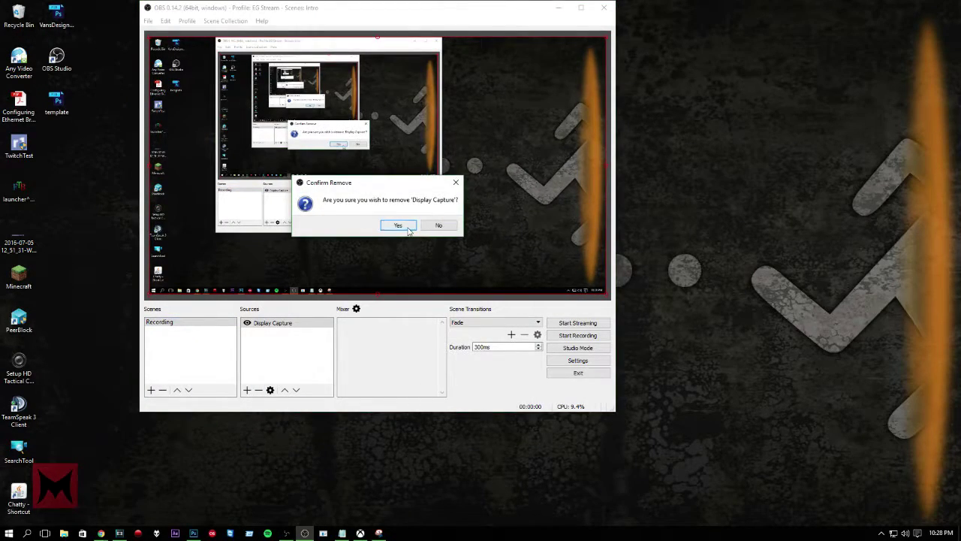
{"action": "left_click", "coordinate": [398, 226]}
{"action": "left_click", "coordinate": [247, 389]}
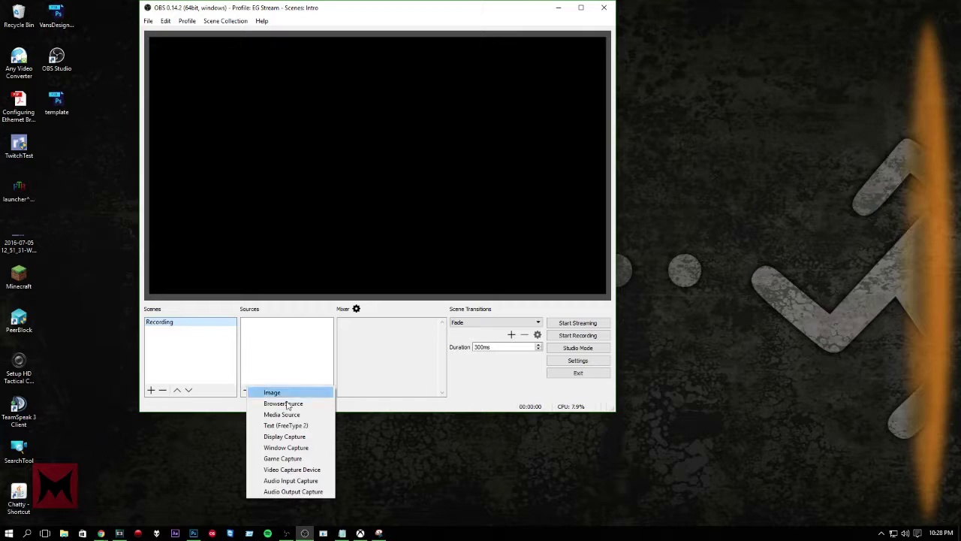
{"action": "left_click", "coordinate": [304, 470]}
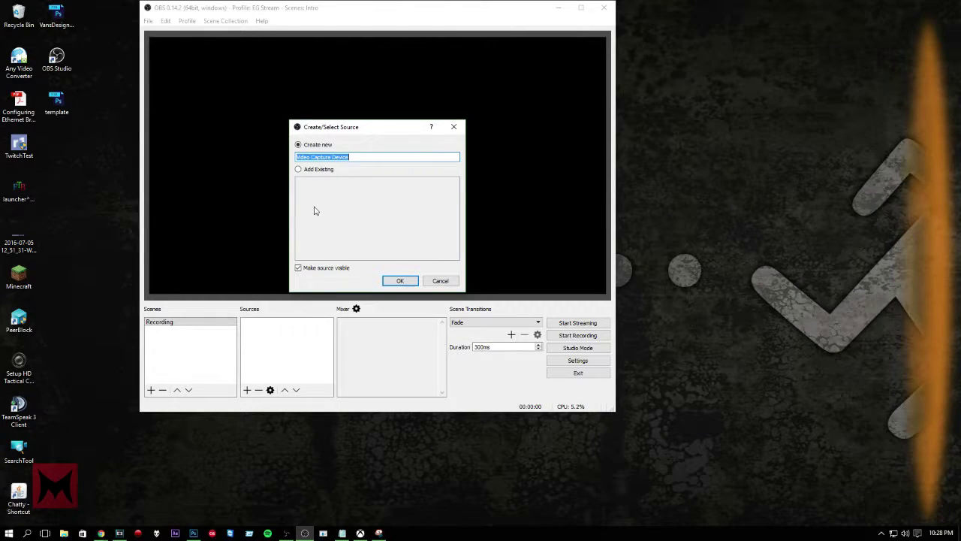
Name the capture source Xbox and set its device to Hauppauge Siena Video Capture.
{"action": "type", "text": "W"}
{"action": "key", "text": "Return"}
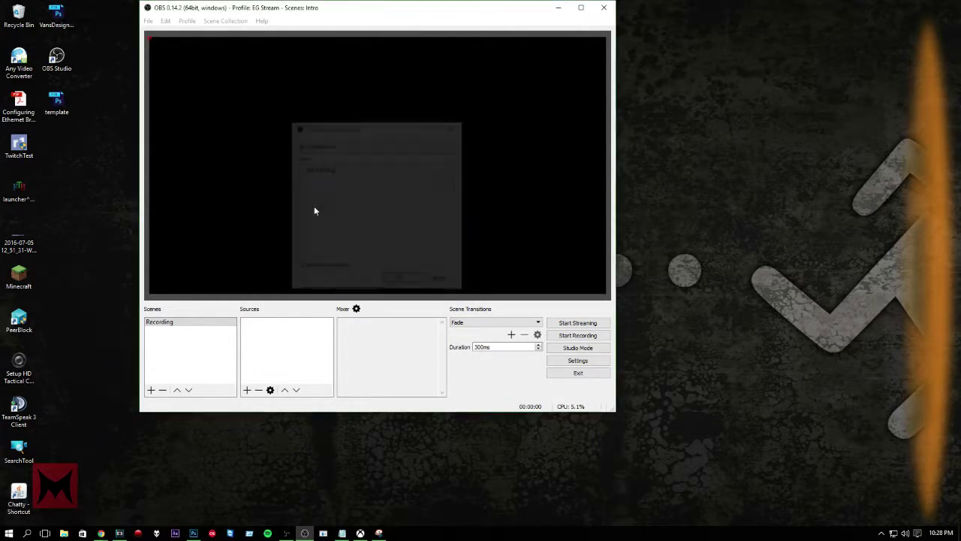
{"action": "left_click", "coordinate": [283, 304]}
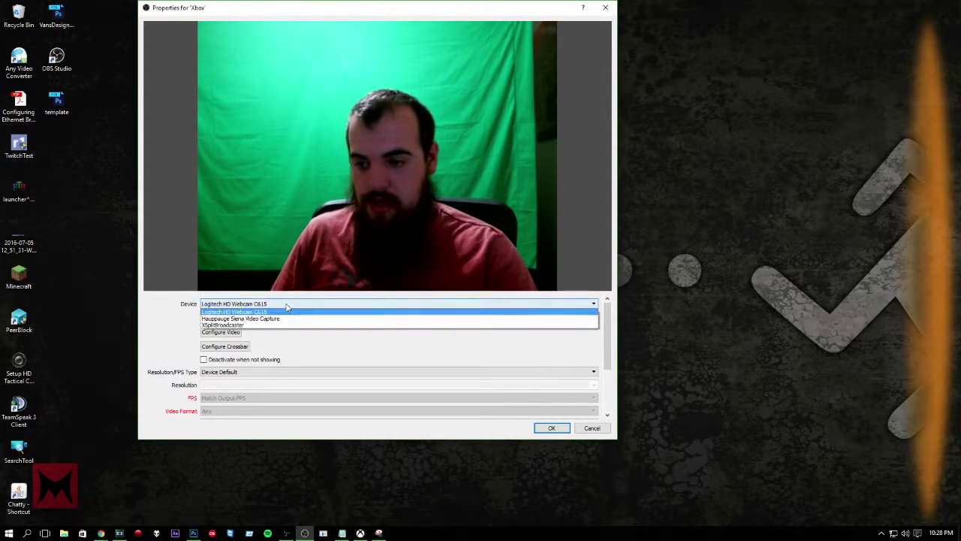
{"action": "left_click", "coordinate": [283, 319]}
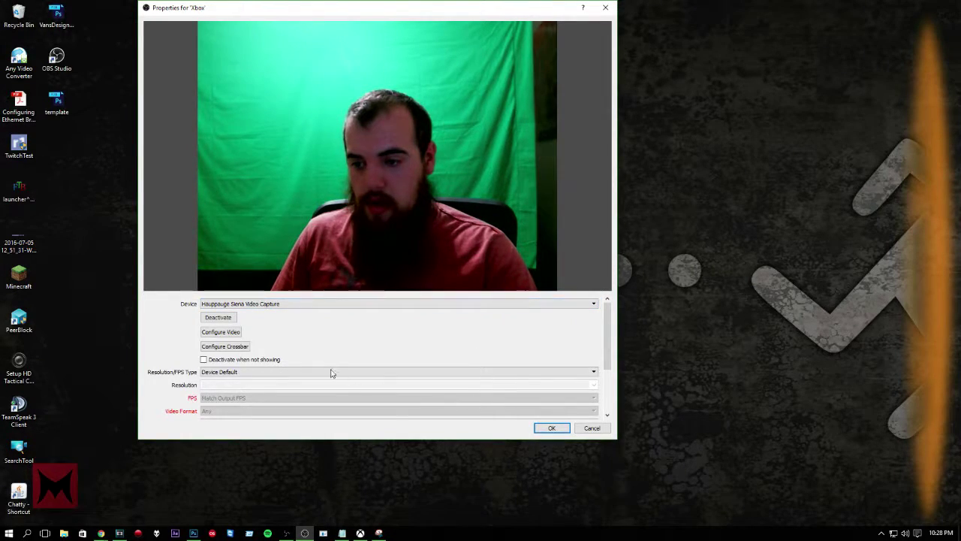
{"action": "left_click", "coordinate": [551, 428]}
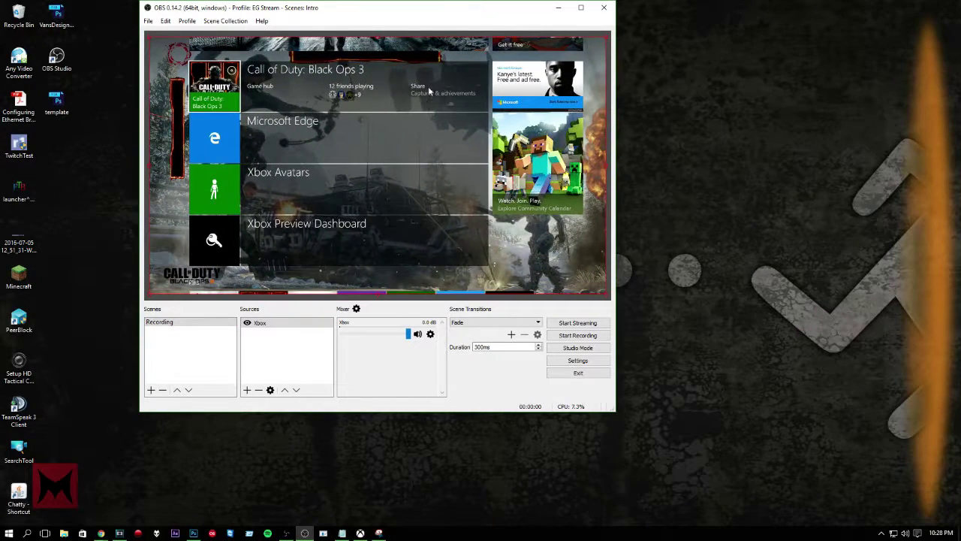
Add a Video Capture Device named Cam and drag it to the preview's bottom-right corner.
{"action": "left_click", "coordinate": [247, 389]}
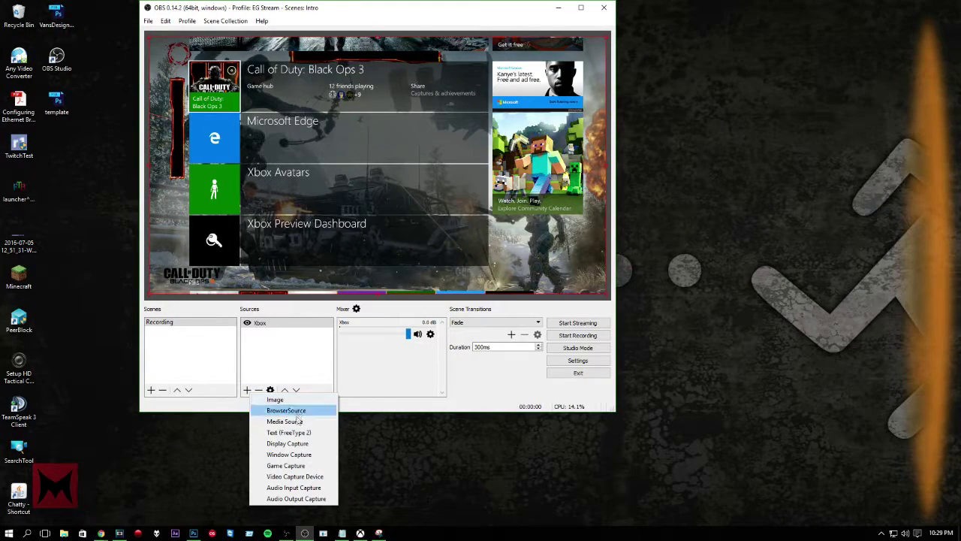
{"action": "left_click", "coordinate": [295, 476]}
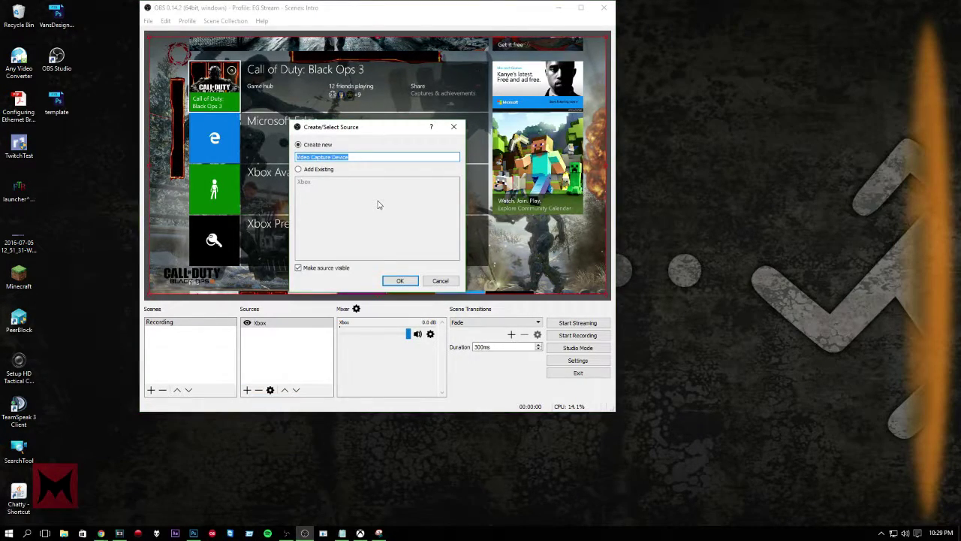
{"action": "type", "text": "Cam"}
{"action": "key", "text": "Return"}
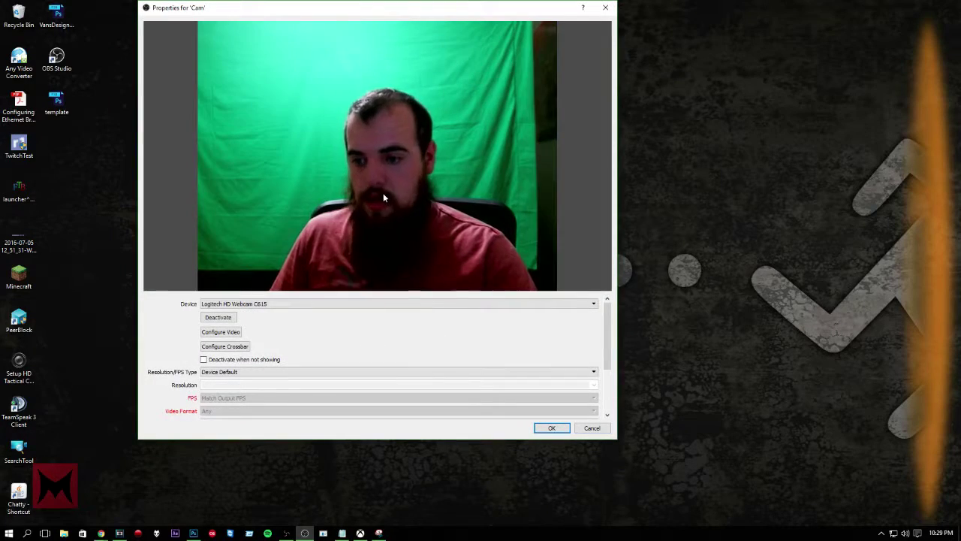
{"action": "left_click", "coordinate": [549, 428]}
{"action": "left_click_drag", "start_coordinate": [198, 71], "coordinate": [518, 238]}
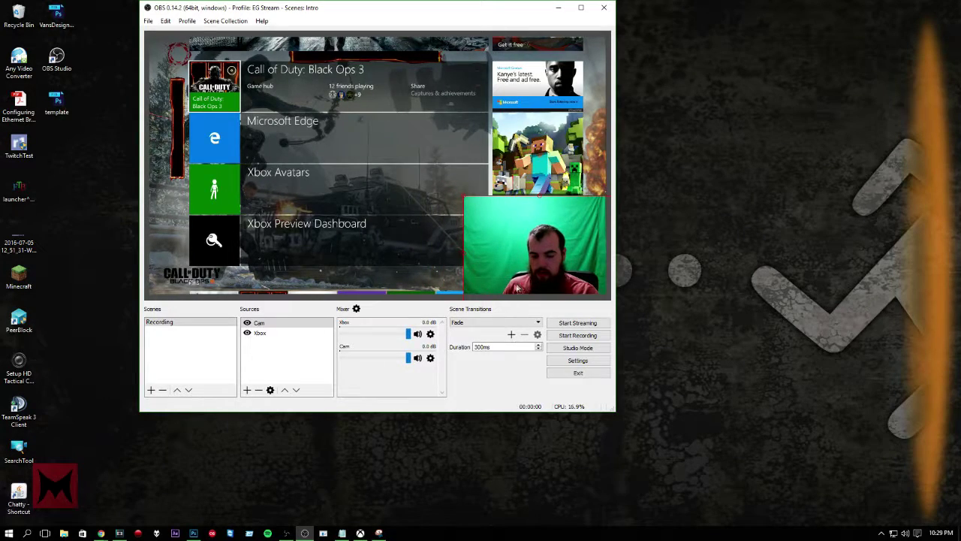
Add a Chroma Key effect filter to the Cam source.
{"action": "right_click", "coordinate": [268, 322]}
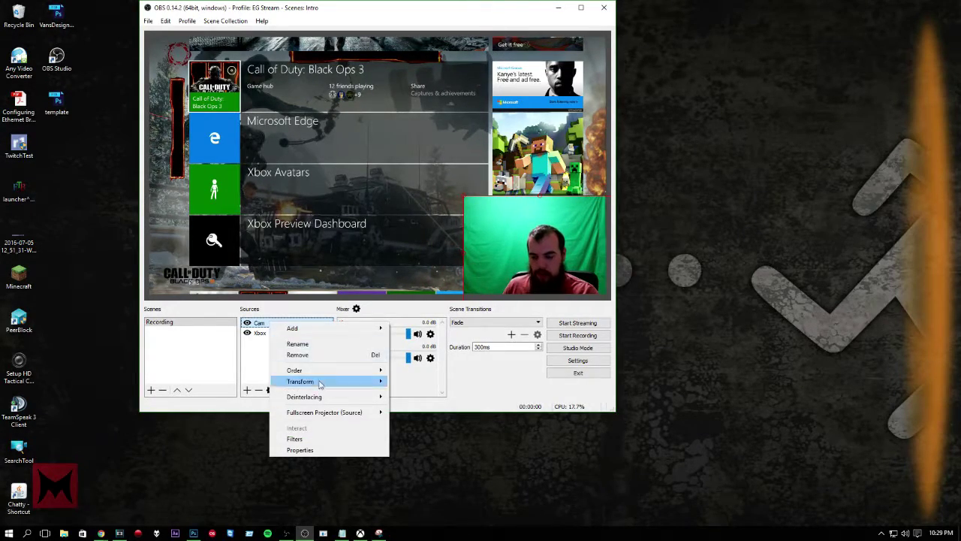
{"action": "left_click", "coordinate": [322, 439]}
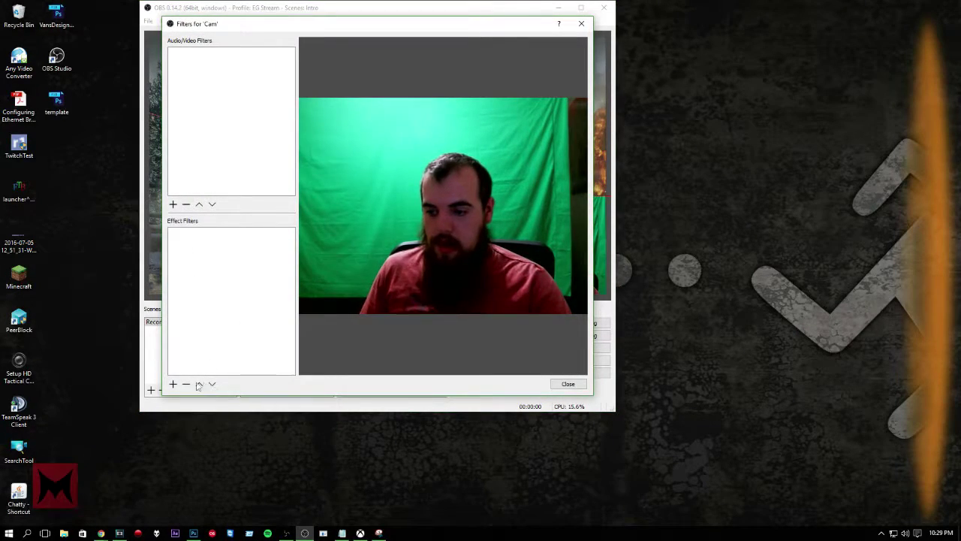
{"action": "left_click", "coordinate": [173, 384]}
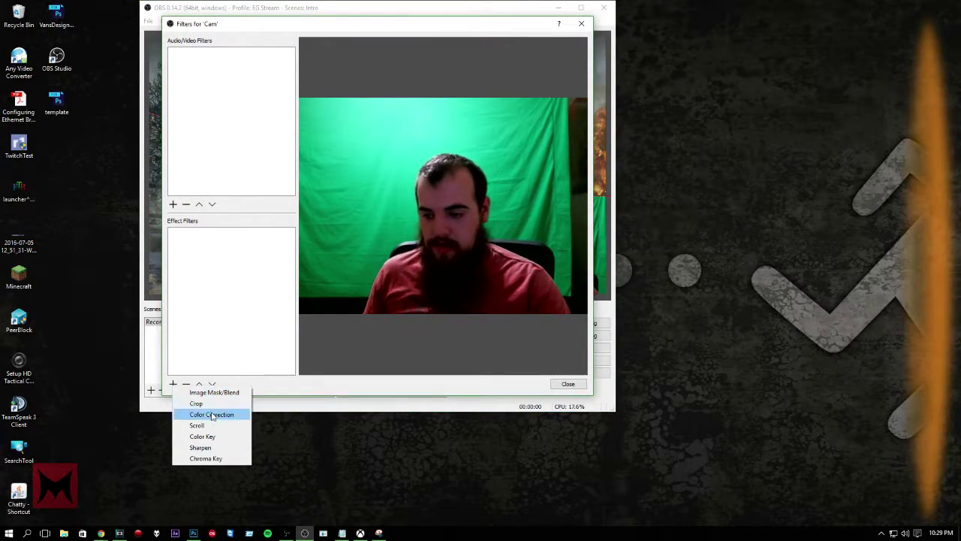
{"action": "left_click", "coordinate": [216, 457]}
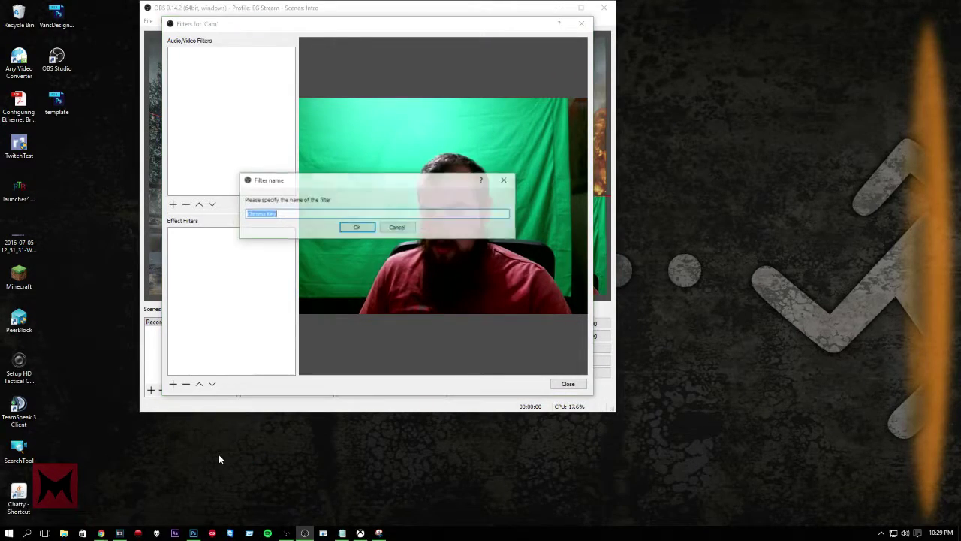
{"action": "left_click", "coordinate": [356, 228]}
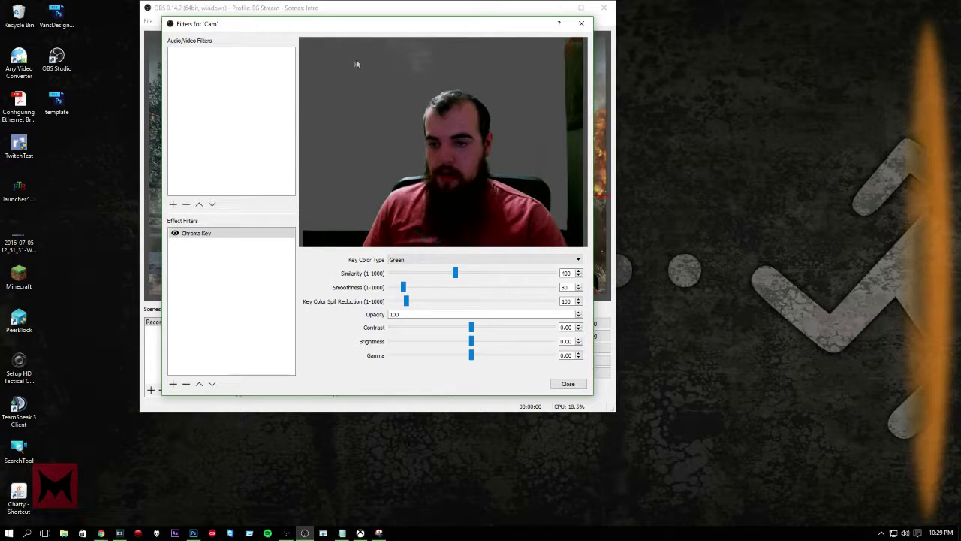
Add a Video Delay (Async) filter to Cam with a 2000 ms delay.
{"action": "left_click", "coordinate": [173, 204]}
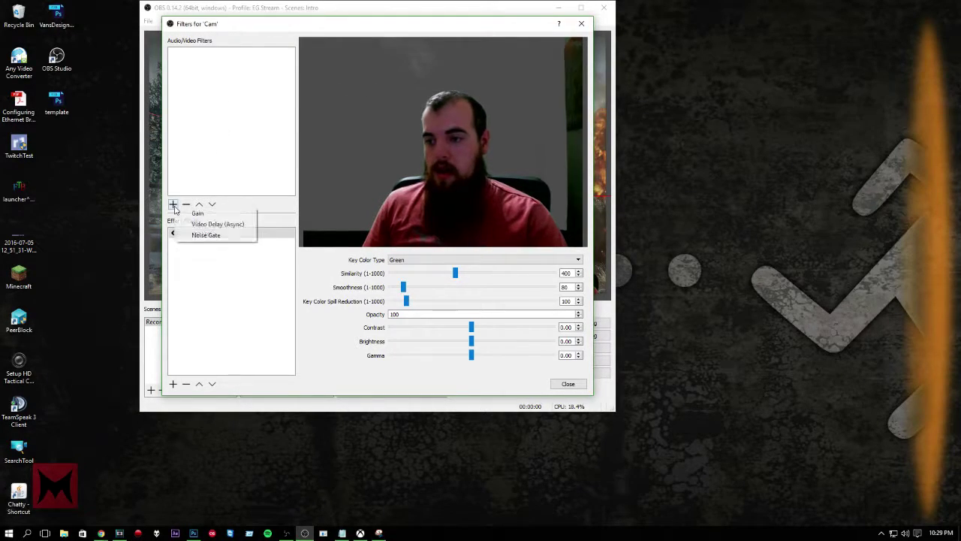
{"action": "left_click", "coordinate": [211, 225]}
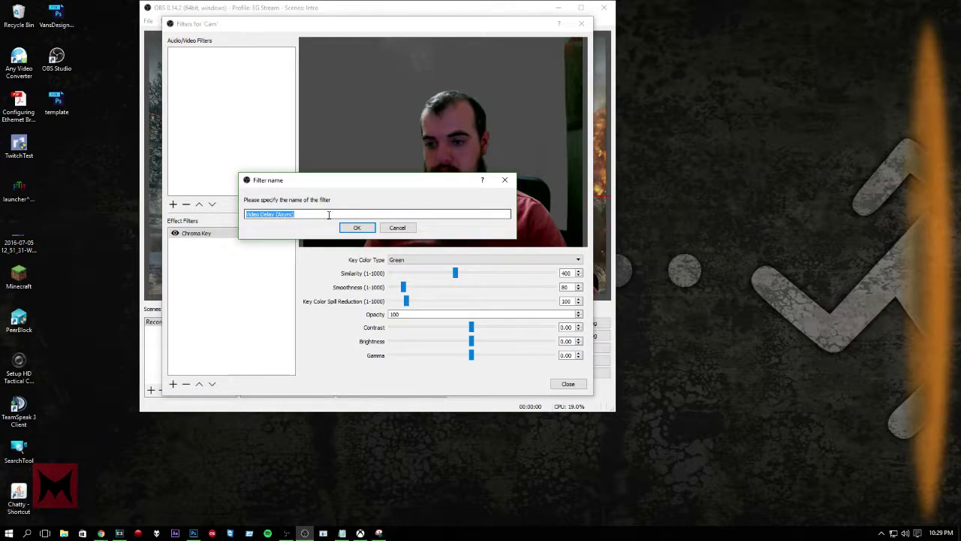
{"action": "left_click", "coordinate": [371, 229]}
{"action": "double_click", "coordinate": [361, 259]}
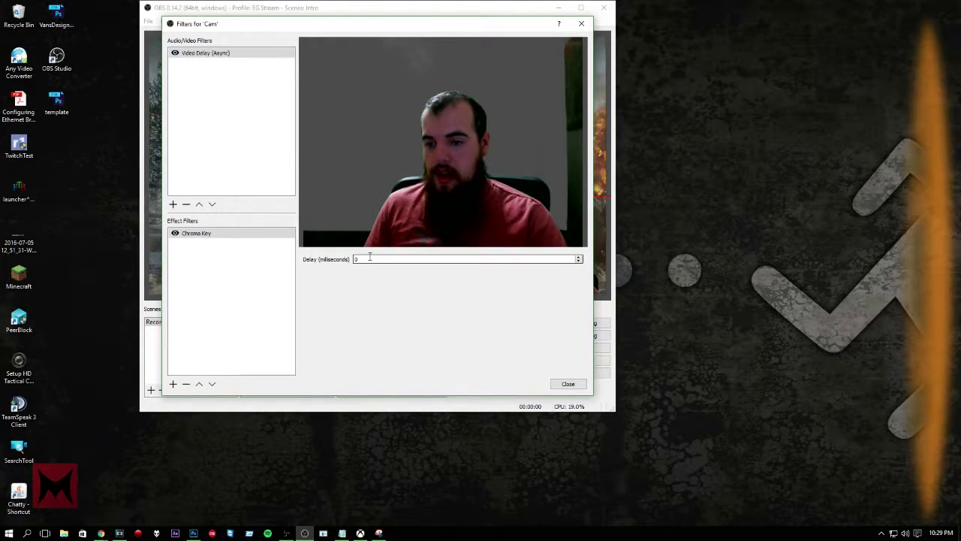
{"action": "type", "text": "2000"}
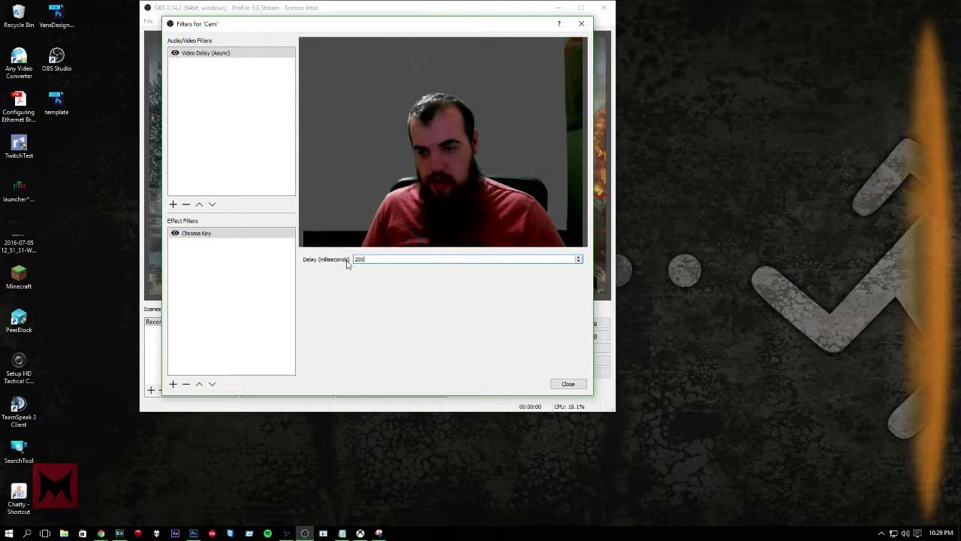
{"action": "left_click", "coordinate": [567, 383]}
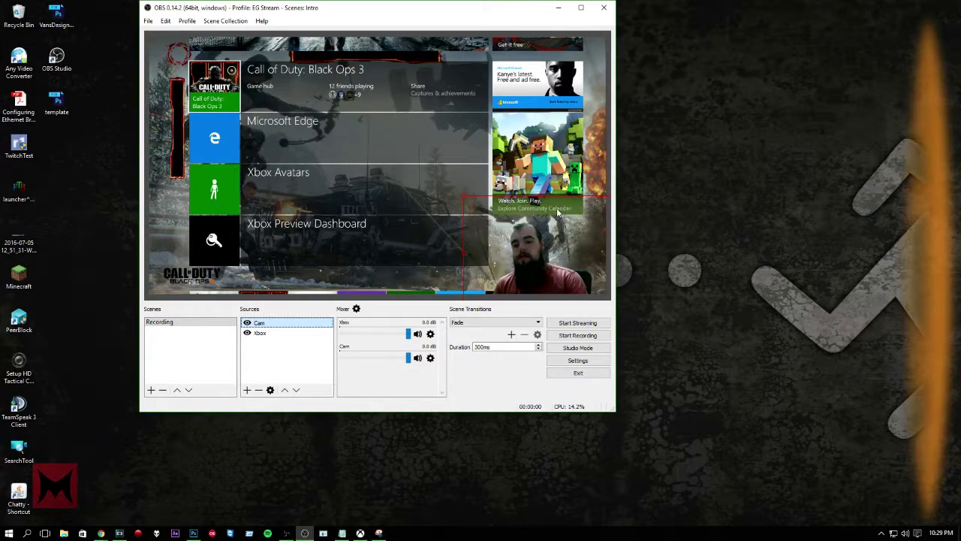
{"action": "left_click", "coordinate": [246, 390]}
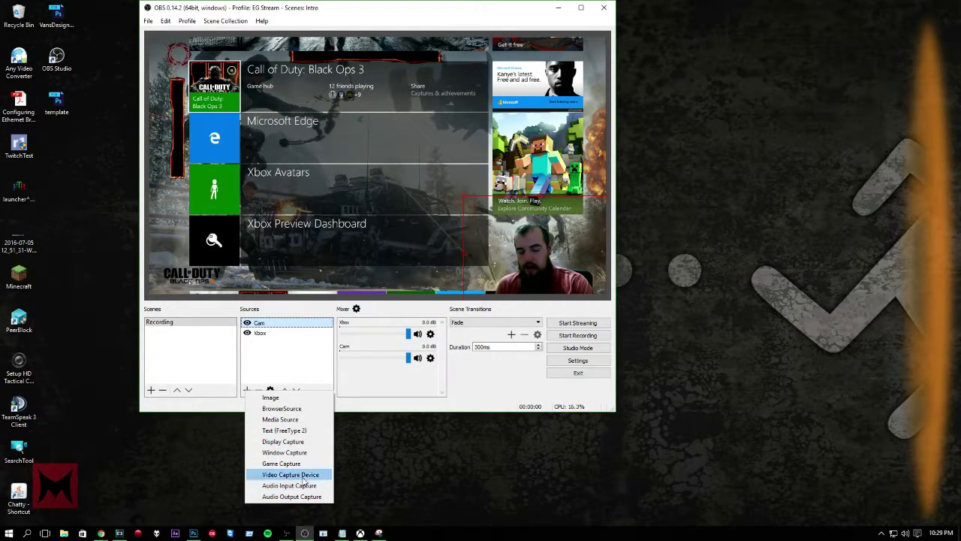
{"action": "left_click", "coordinate": [373, 359]}
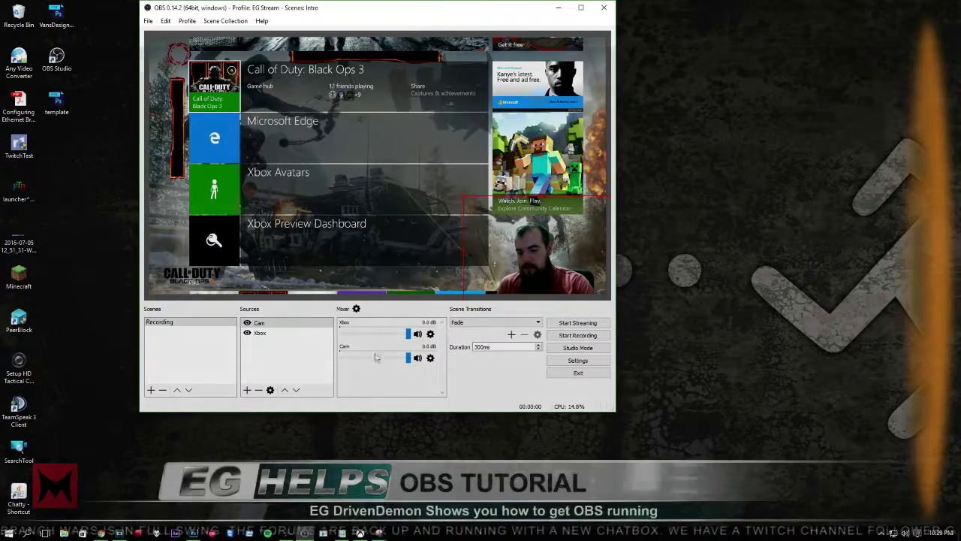
{"action": "left_click", "coordinate": [356, 309]}
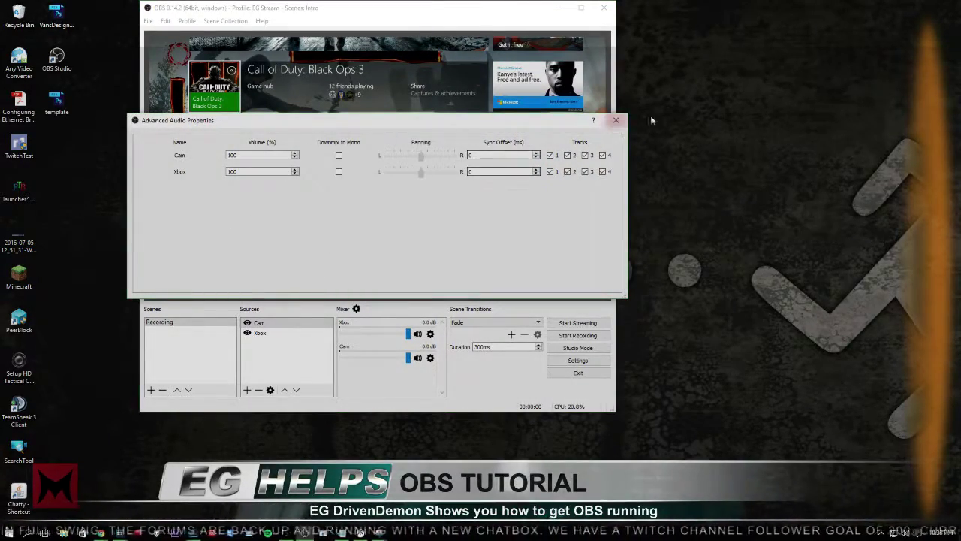
{"action": "left_click", "coordinate": [616, 120]}
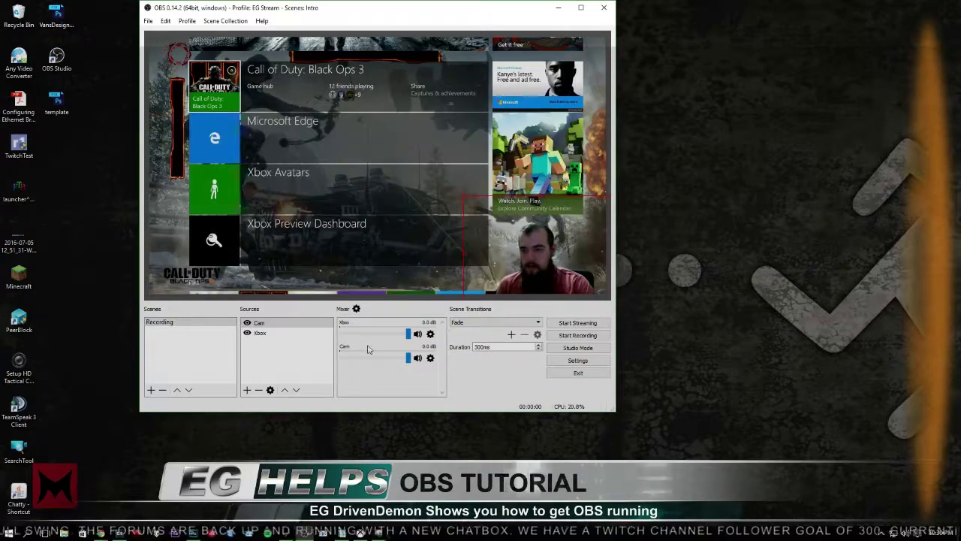
Add an Audio Input Capture named Desk Mic using Microphone (USB Audio Device).
{"action": "left_click", "coordinate": [246, 390]}
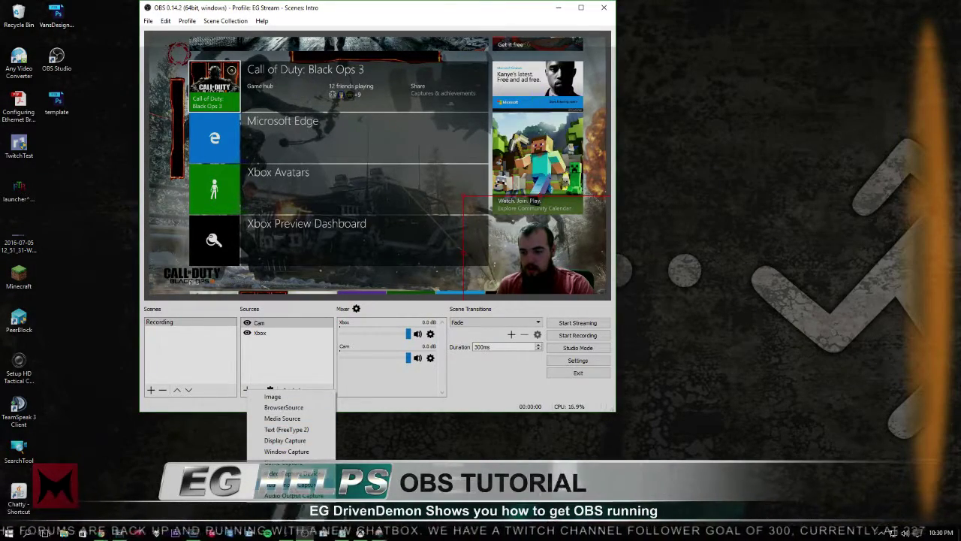
{"action": "left_click", "coordinate": [292, 484]}
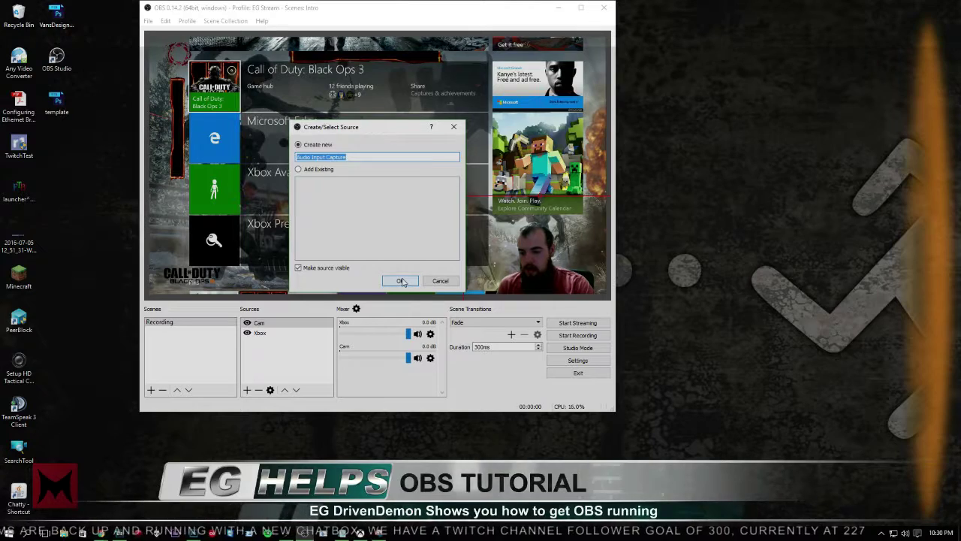
{"action": "type", "text": "De"}
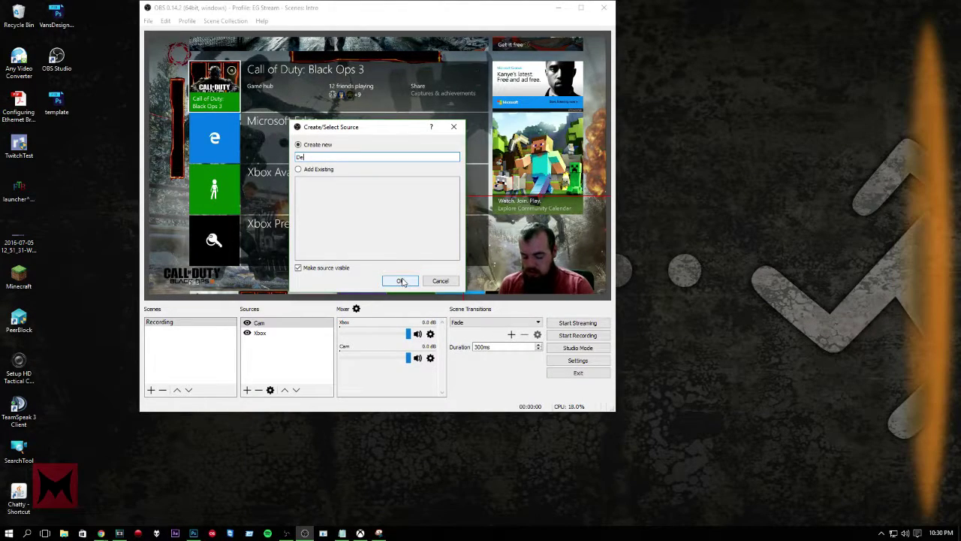
{"action": "type", "text": "sk Mic"}
{"action": "left_click", "coordinate": [402, 281]}
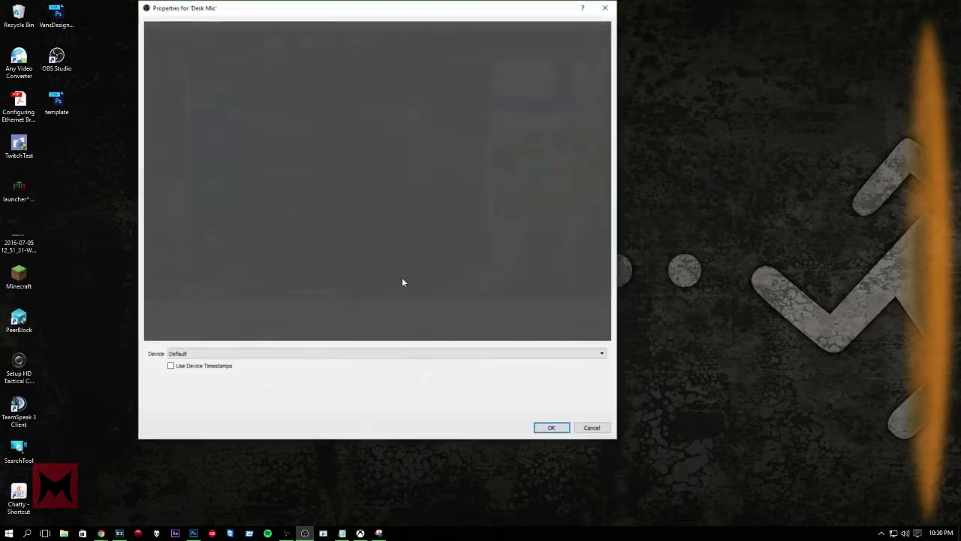
{"action": "left_click", "coordinate": [277, 354]}
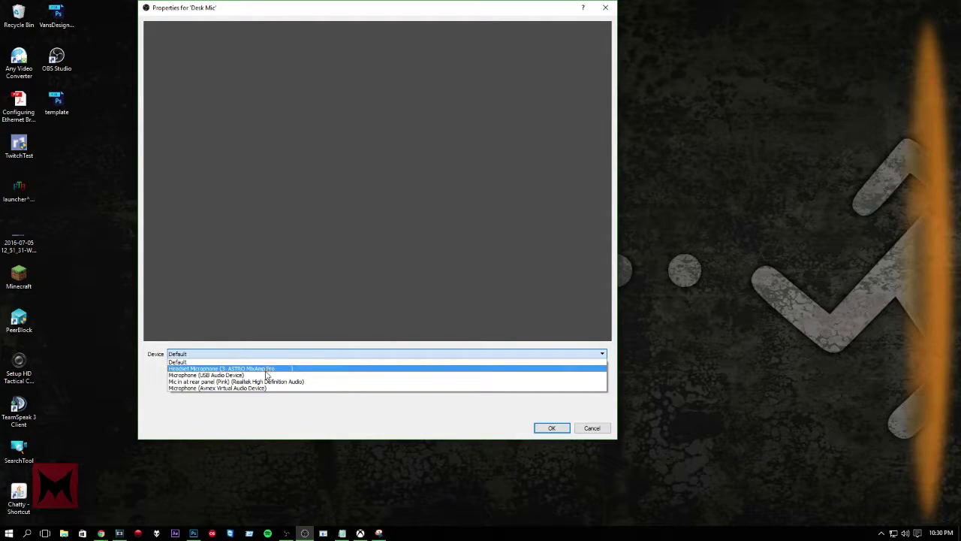
{"action": "left_click", "coordinate": [266, 376]}
{"action": "left_click", "coordinate": [548, 427]}
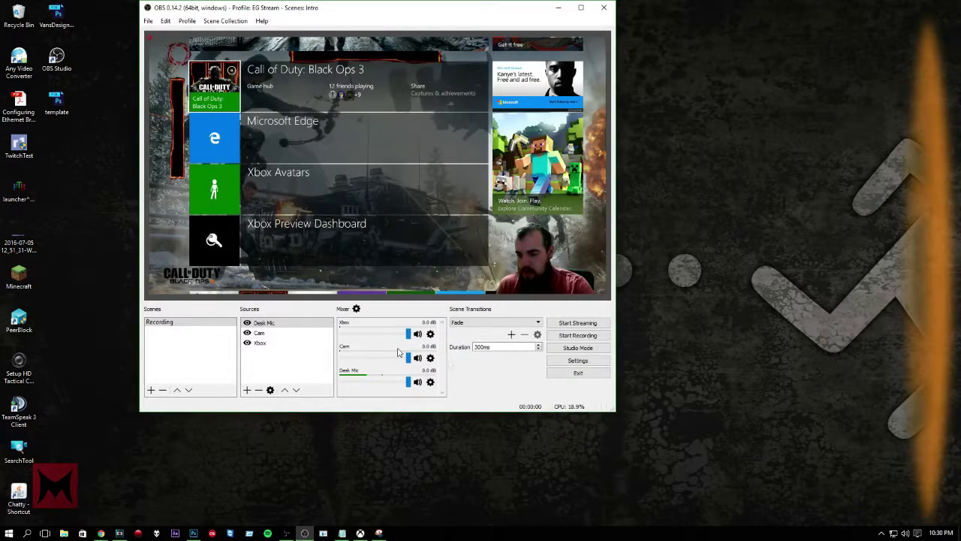
{"action": "left_click", "coordinate": [356, 308]}
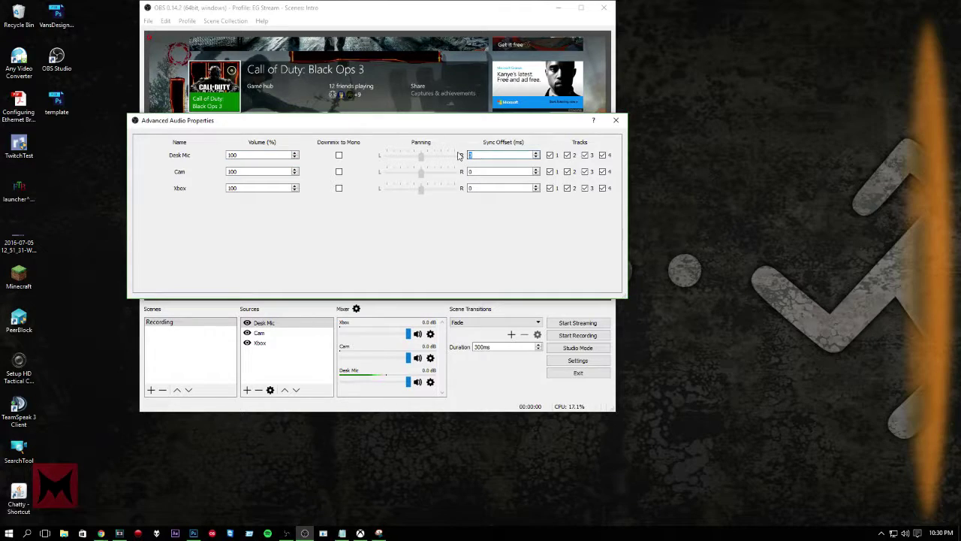
Set Desk Mic's sync offset to 2000 ms and close Advanced Audio Properties.
{"action": "type", "text": "2000"}
{"action": "left_click", "coordinate": [617, 121]}
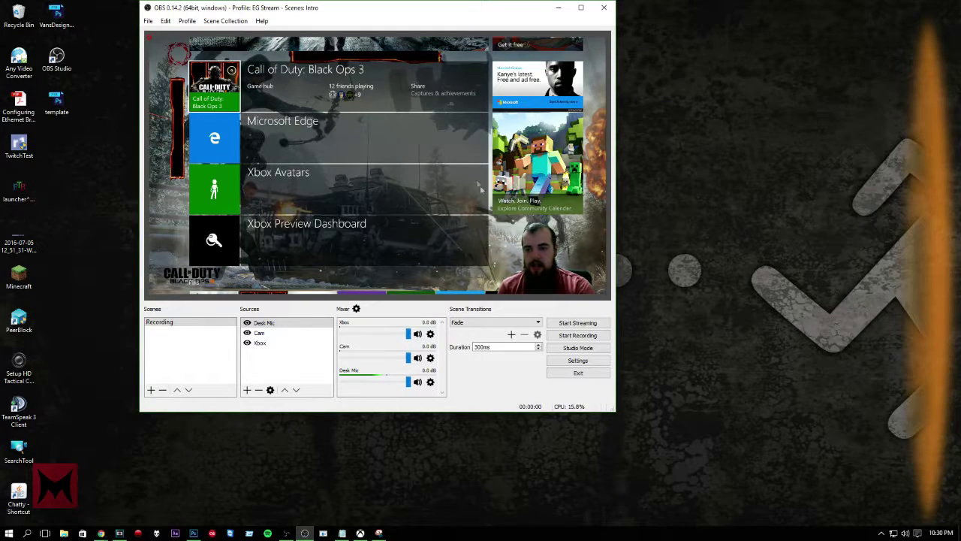
Add a scene named Streaming to the Scenes list, then reselect Recording.
{"action": "right_click", "coordinate": [175, 351]}
{"action": "left_click", "coordinate": [162, 361]}
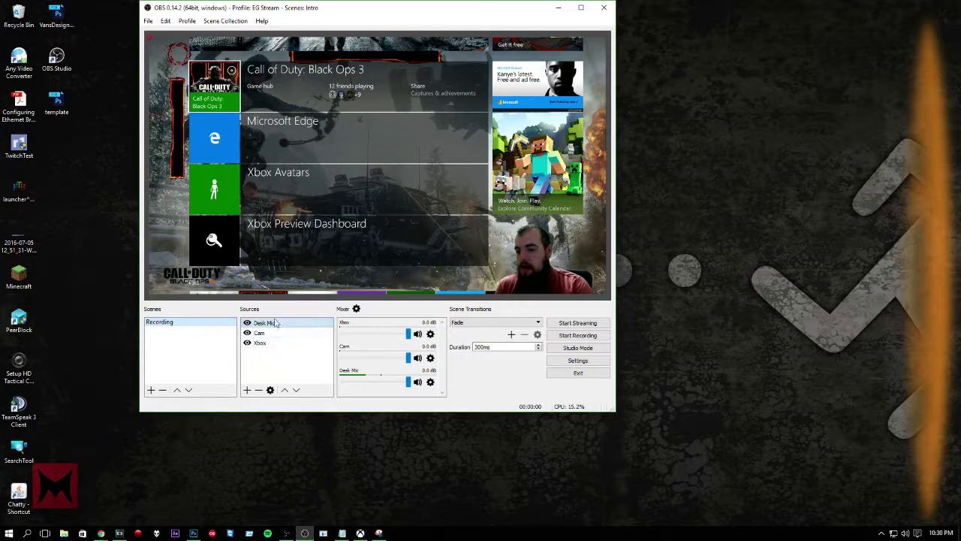
{"action": "left_click", "coordinate": [182, 347]}
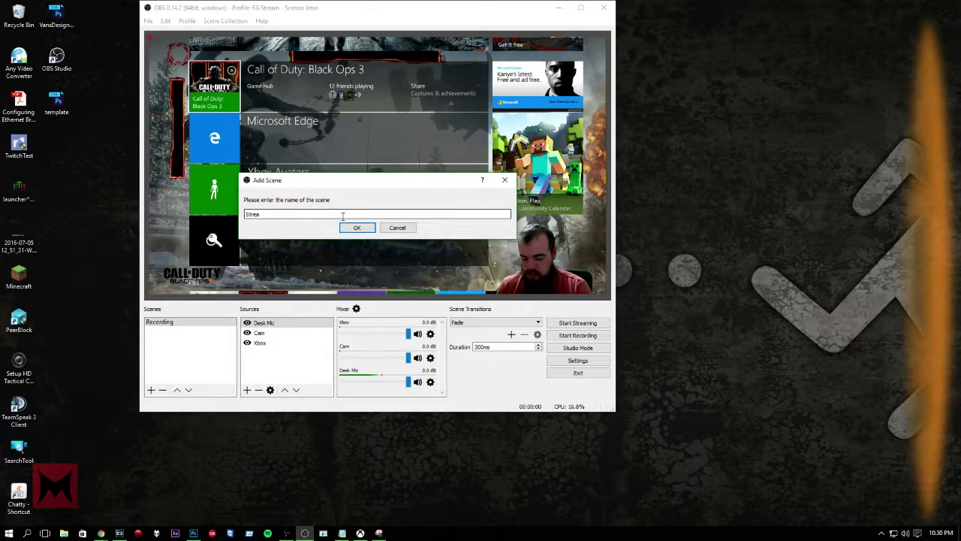
{"action": "type", "text": "Streaming"}
{"action": "key", "text": "Return"}
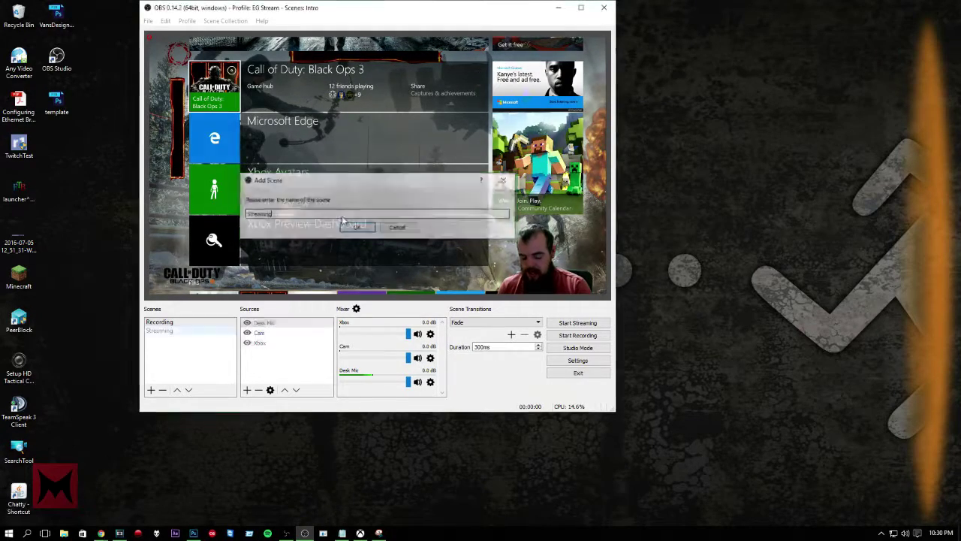
{"action": "right_click", "coordinate": [274, 340]}
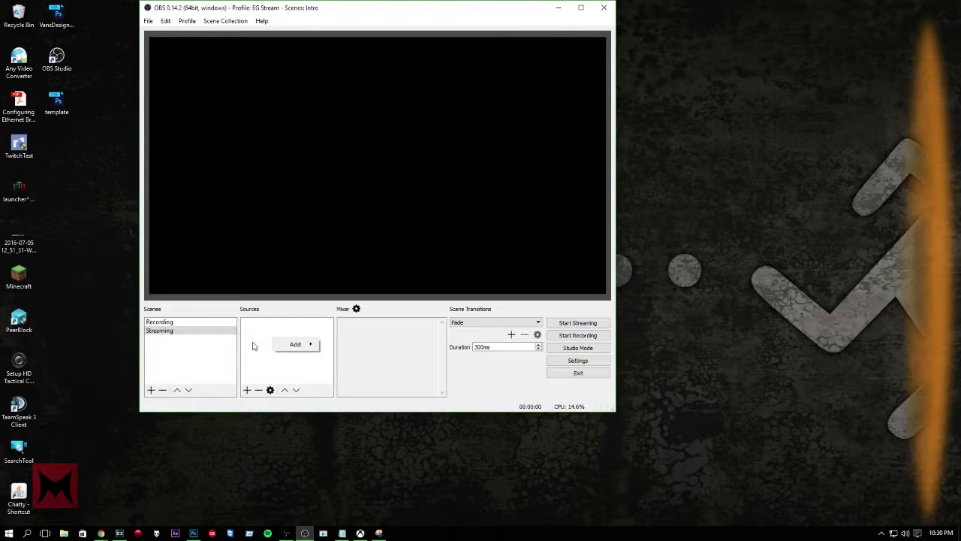
{"action": "left_click", "coordinate": [166, 335]}
{"action": "left_click", "coordinate": [166, 322]}
{"action": "left_click", "coordinate": [166, 330]}
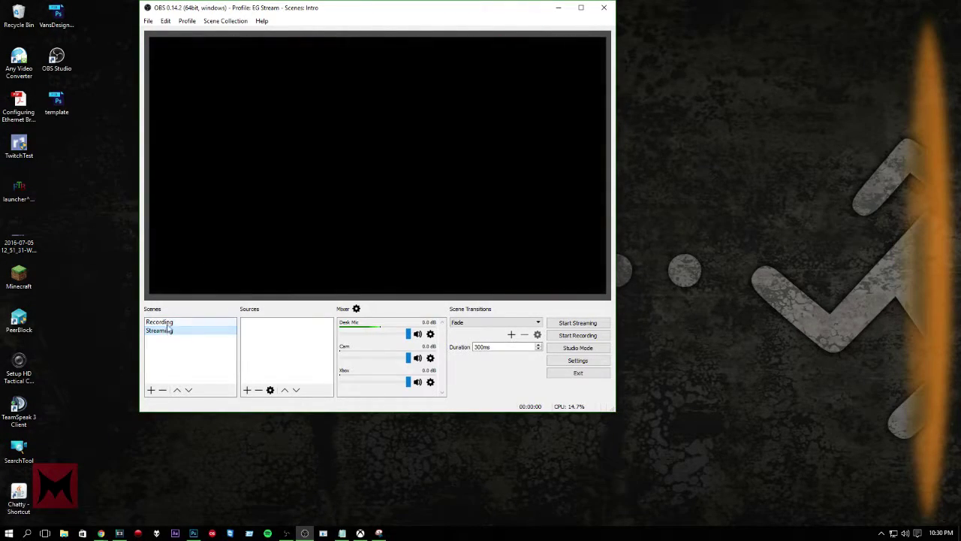
{"action": "left_click", "coordinate": [167, 322]}
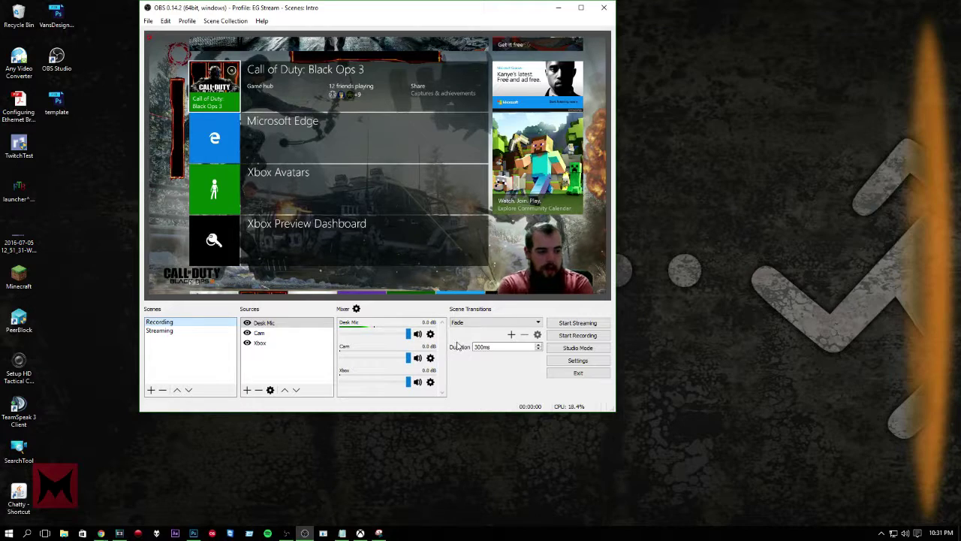
Duplicate the Recording scene as Recording 2.
{"action": "left_click", "coordinate": [204, 331]}
{"action": "left_click", "coordinate": [183, 323]}
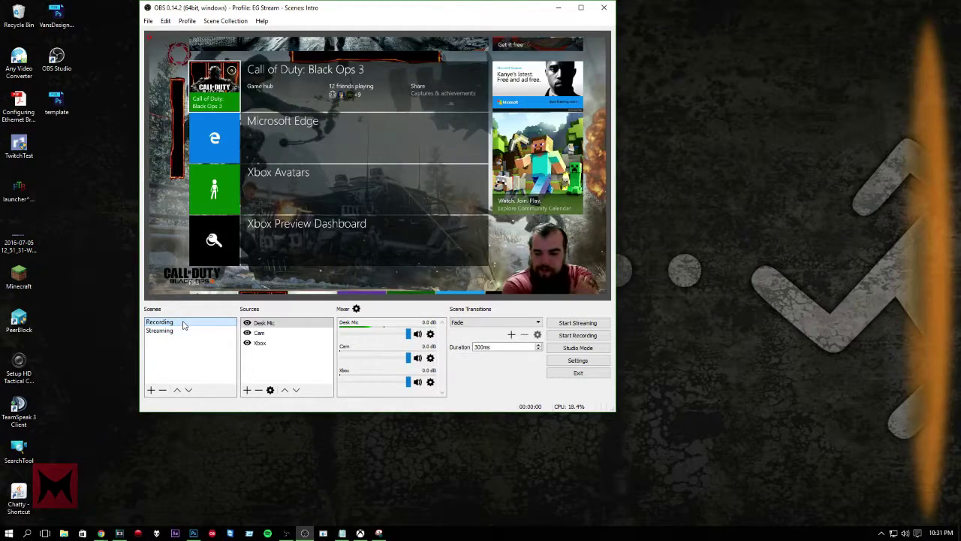
{"action": "right_click", "coordinate": [184, 324]}
{"action": "left_click", "coordinate": [203, 343]}
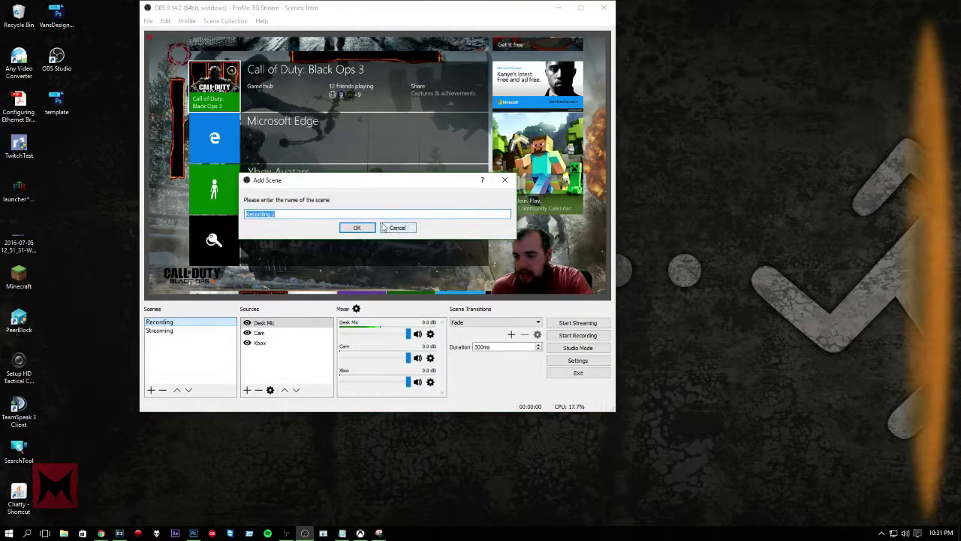
{"action": "key", "text": "Return"}
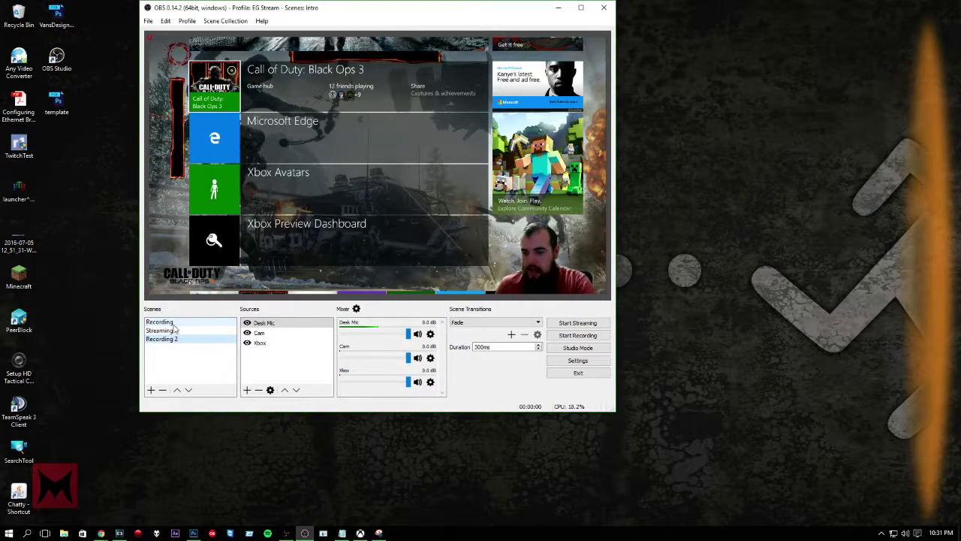
Remove the empty Streaming scene.
{"action": "left_click", "coordinate": [174, 330]}
{"action": "right_click", "coordinate": [178, 333]}
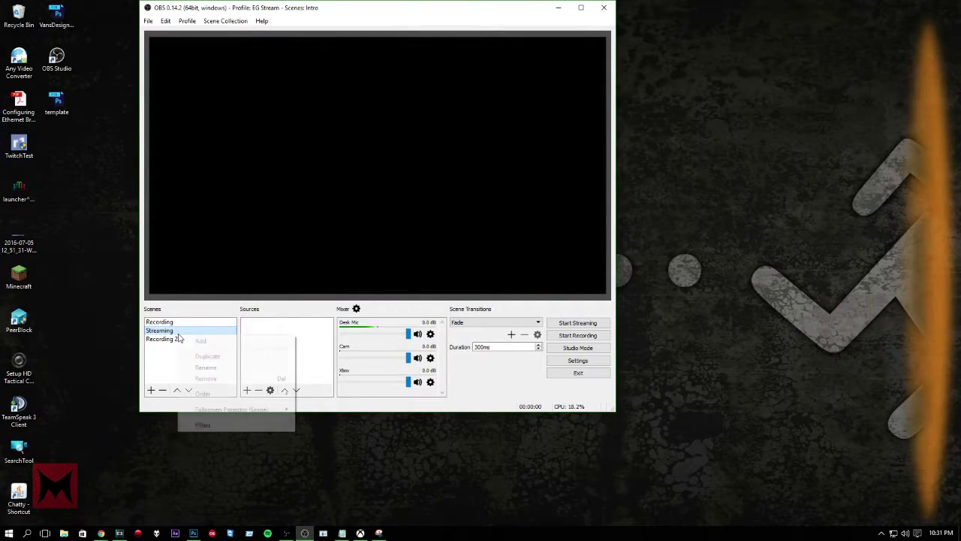
{"action": "left_click", "coordinate": [217, 380]}
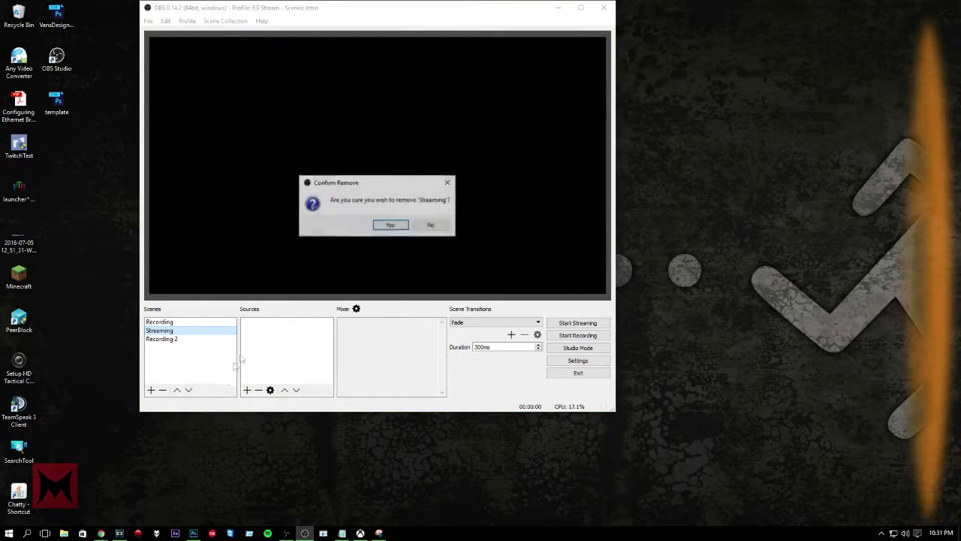
{"action": "left_click", "coordinate": [389, 226]}
Rename Recording 2 to Streaming.
{"action": "right_click", "coordinate": [173, 331]}
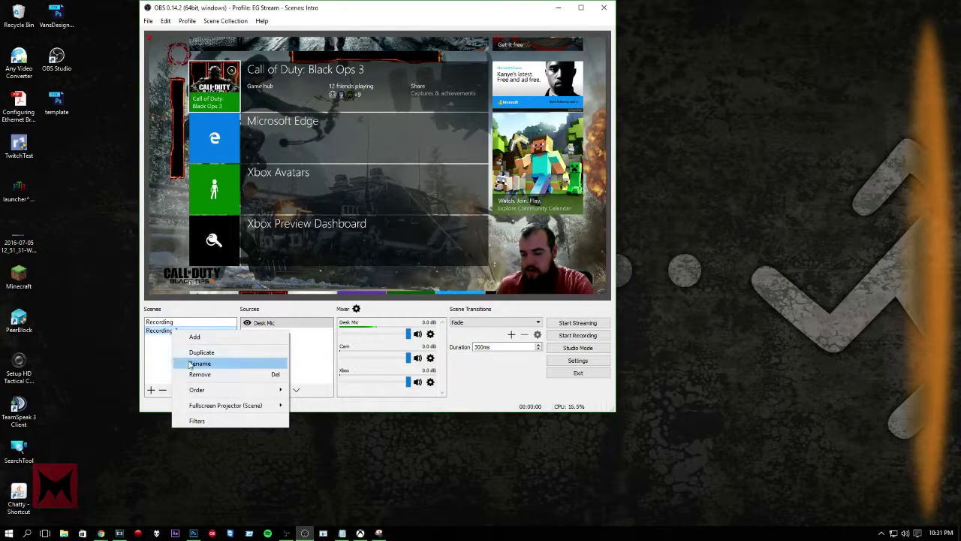
{"action": "left_click", "coordinate": [191, 363]}
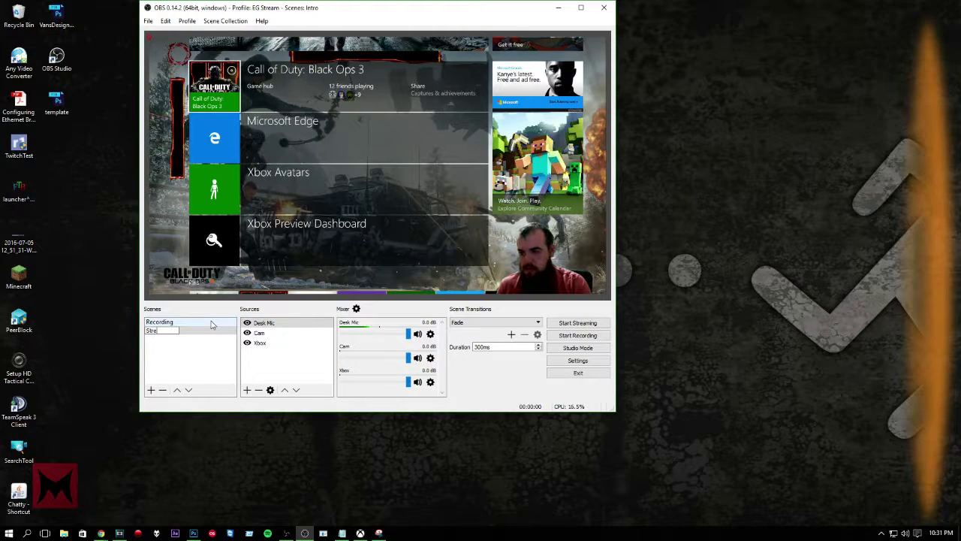
{"action": "type", "text": "Streaming"}
{"action": "key", "text": "Return"}
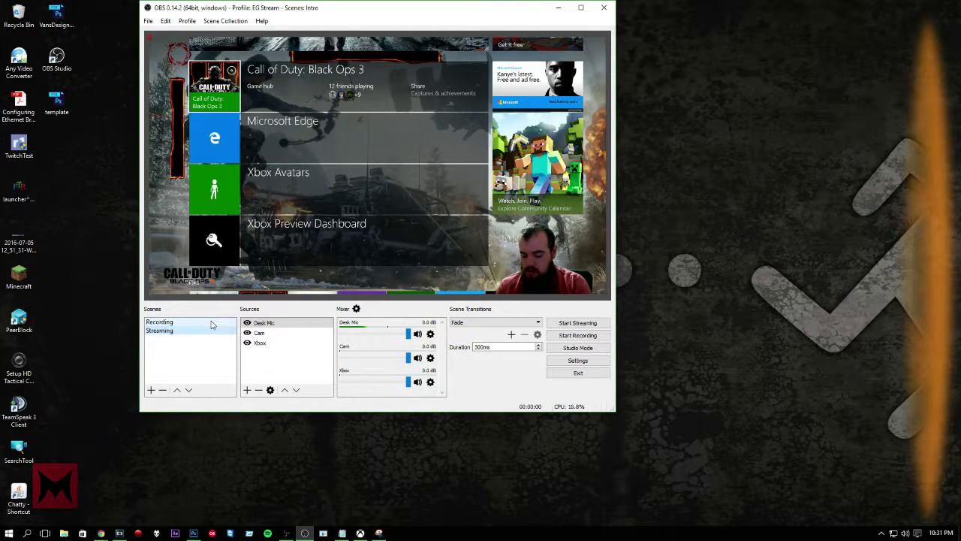
{"action": "left_click", "coordinate": [247, 389]}
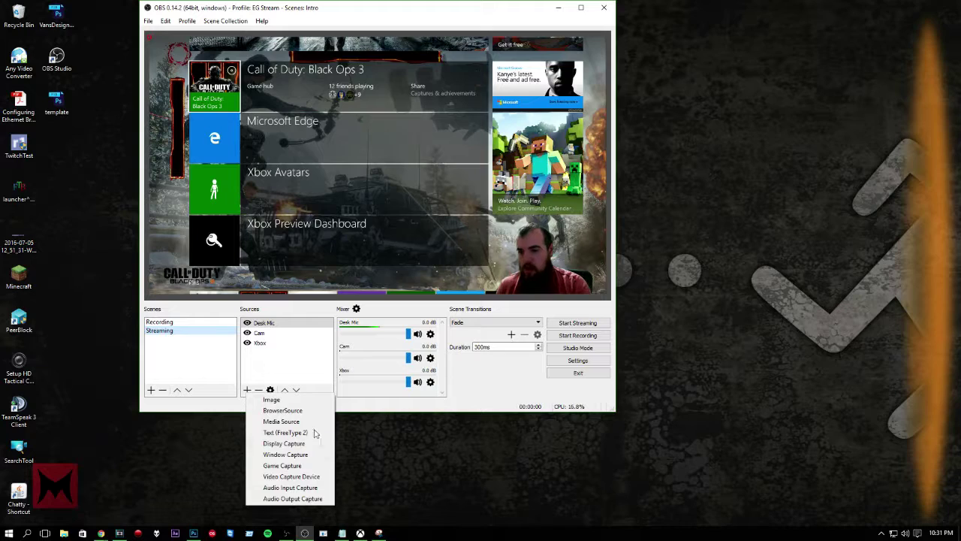
Add a browser source named 'Overlay' and accept its default 800x600, 30 FPS properties.
{"action": "left_click", "coordinate": [282, 410]}
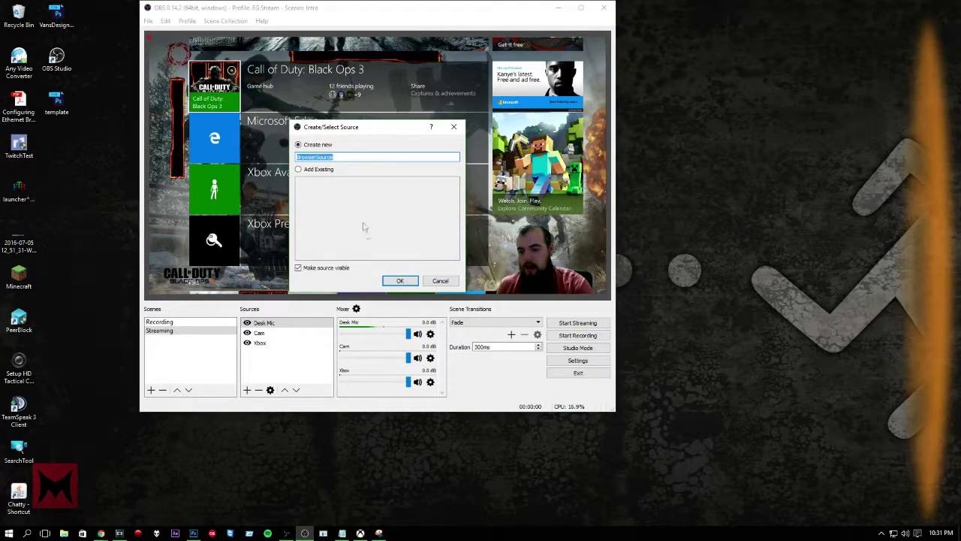
{"action": "type", "text": "O"}
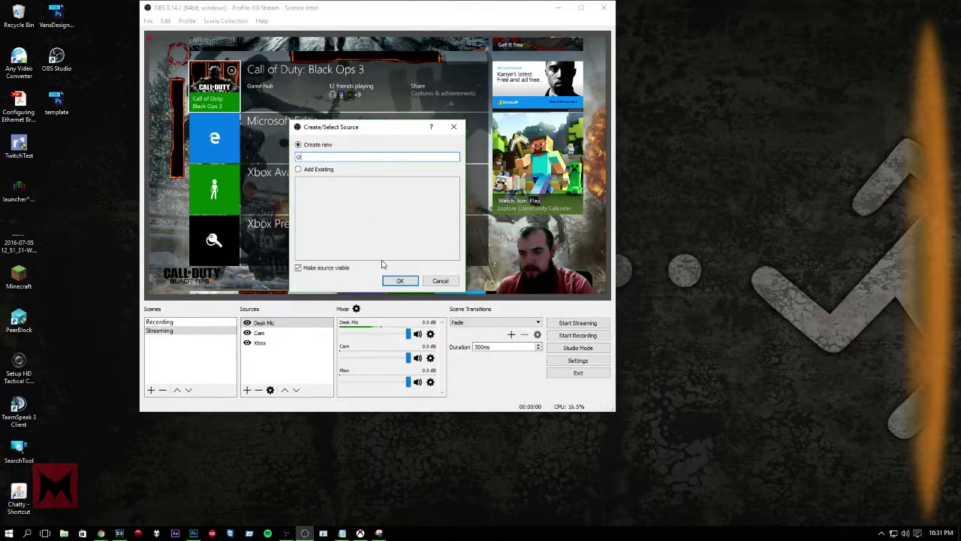
{"action": "type", "text": "verlay"}
{"action": "key", "text": "Return"}
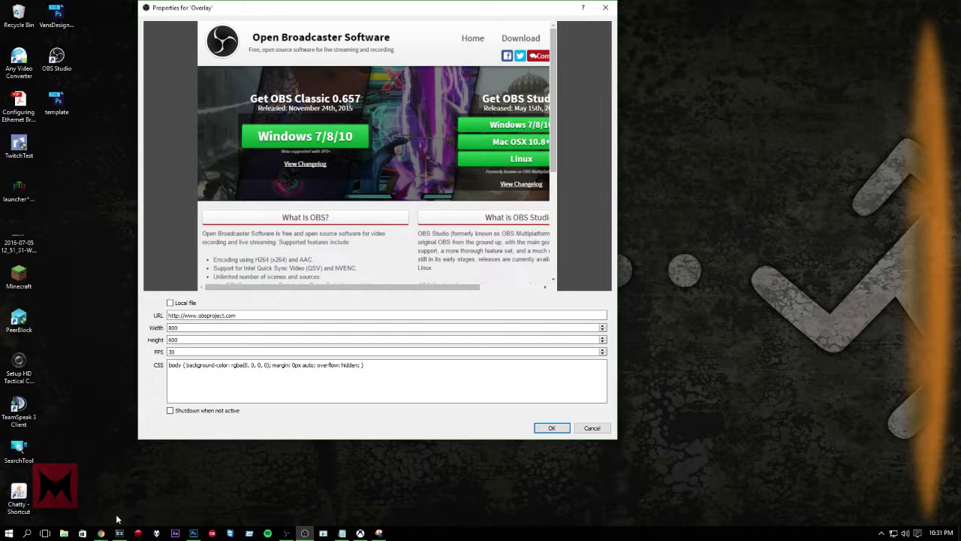
{"action": "key", "text": "Return"}
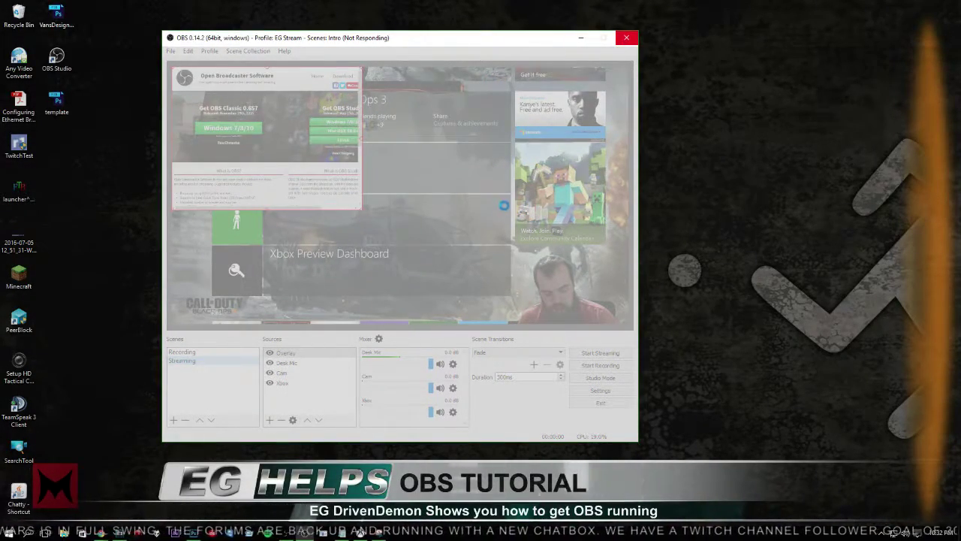
Close the hung OBS, relaunch it on the Demon collection, and show the scene collection list.
{"action": "left_click", "coordinate": [368, 250]}
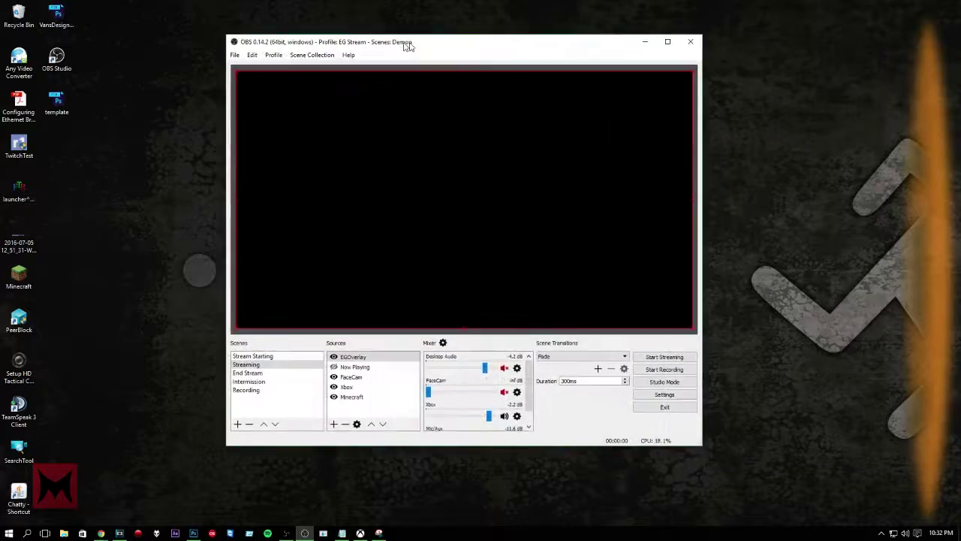
{"action": "left_click_drag", "start_coordinate": [409, 44], "coordinate": [339, 46]}
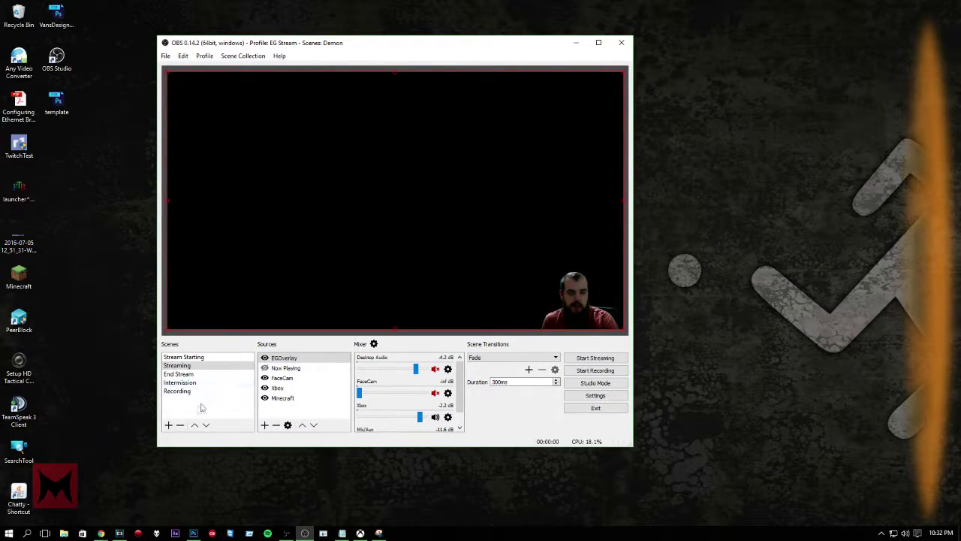
{"action": "left_click", "coordinate": [242, 55]}
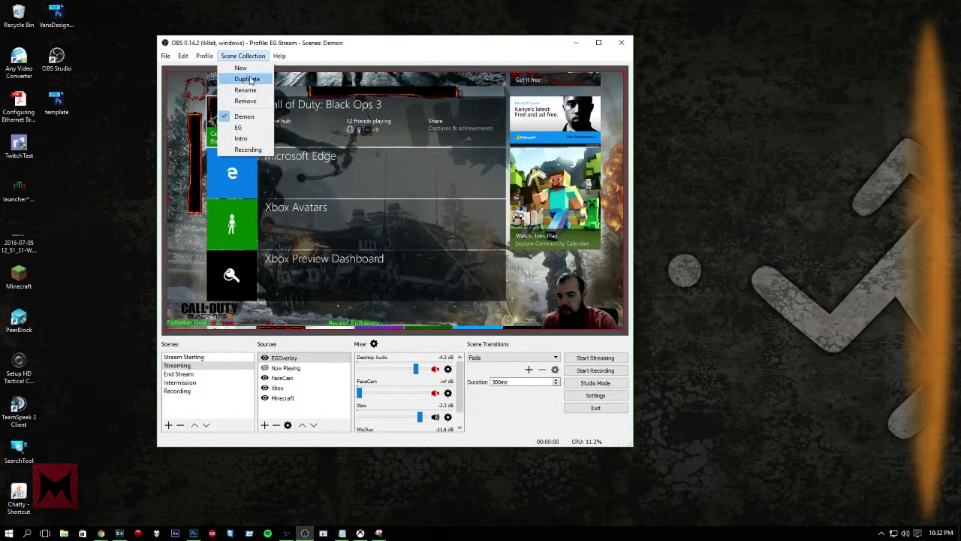
Switch to the Intro collection and set the Overlay browser source to 1920x1080.
{"action": "left_click", "coordinate": [240, 139]}
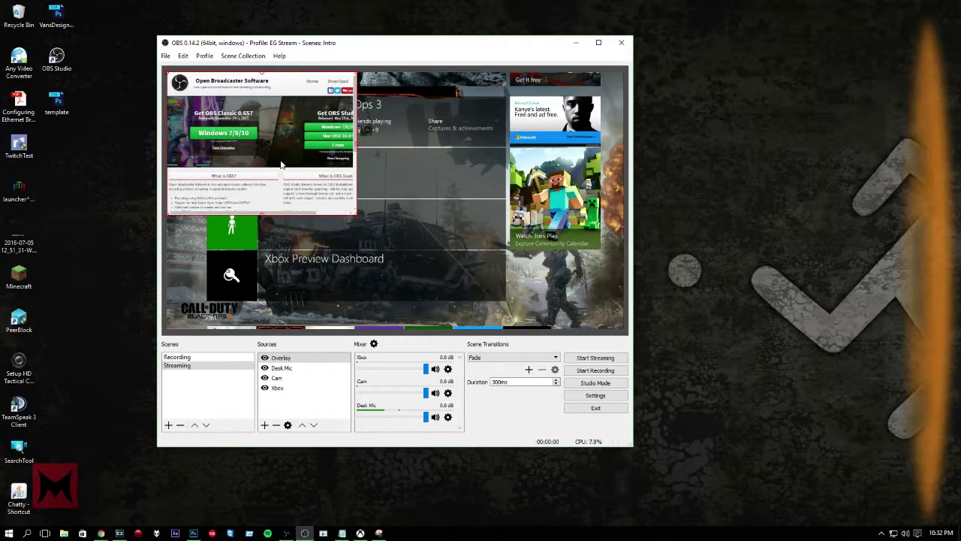
{"action": "double_click", "coordinate": [281, 164]}
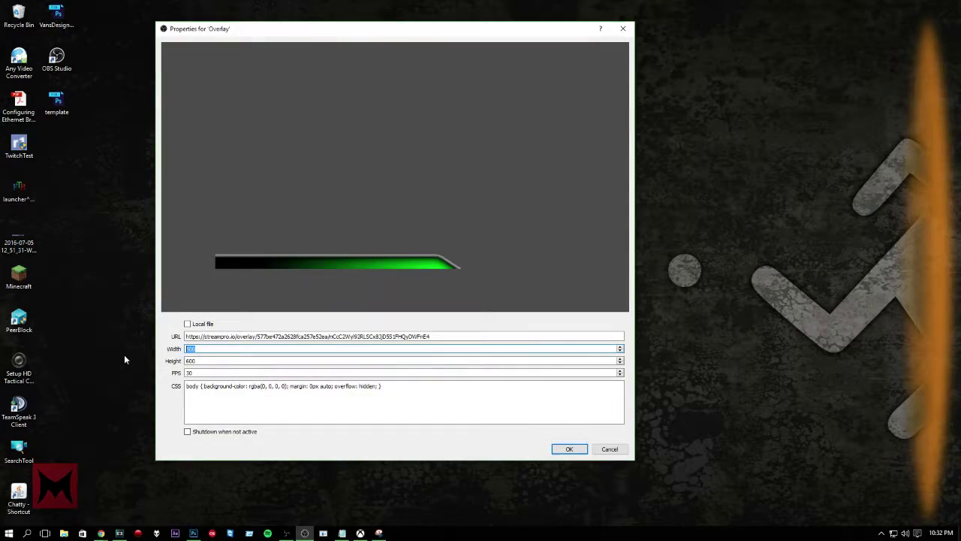
{"action": "type", "text": "1920"}
{"action": "key", "text": "Tab"}
{"action": "type", "text": "1080"}
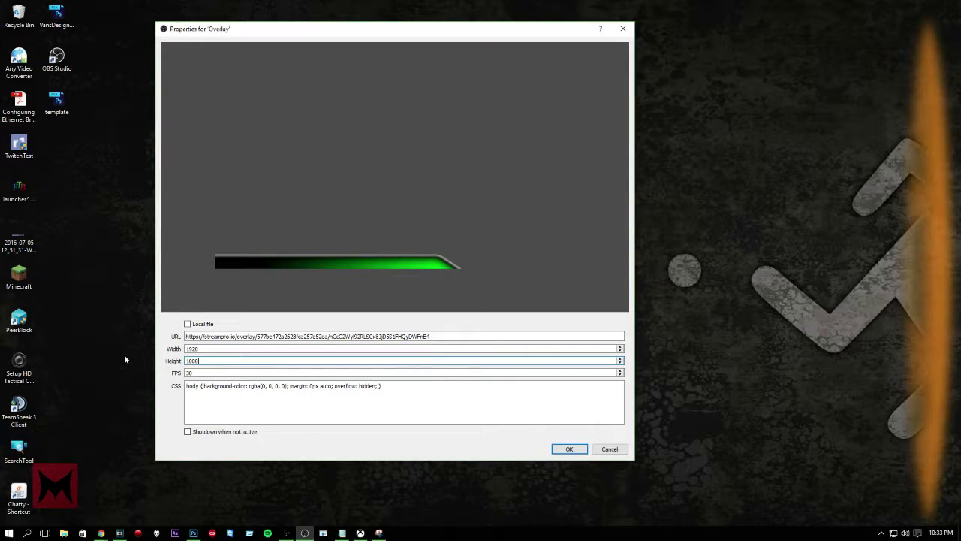
{"action": "left_click", "coordinate": [568, 448]}
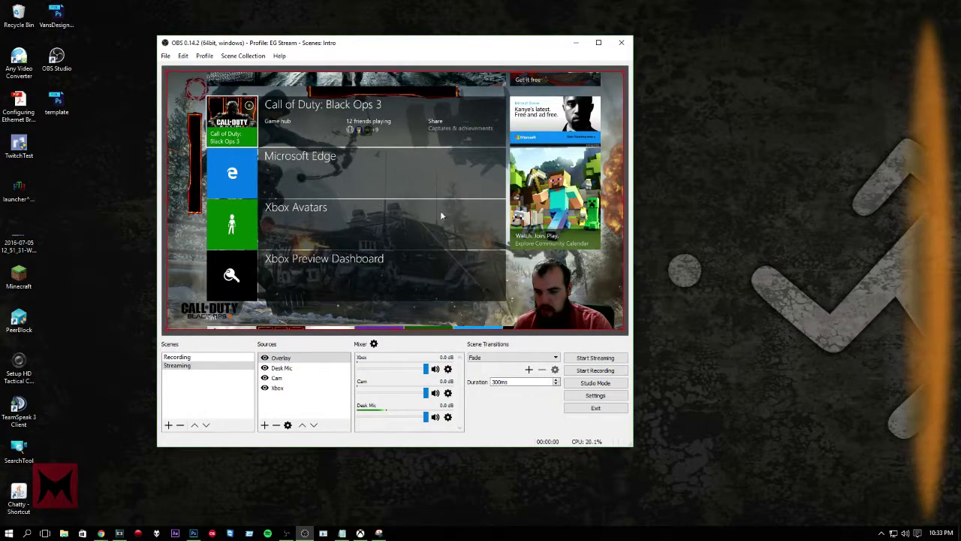
Switch to the Recording scene and hide its Cam webcam source.
{"action": "left_click", "coordinate": [281, 357]}
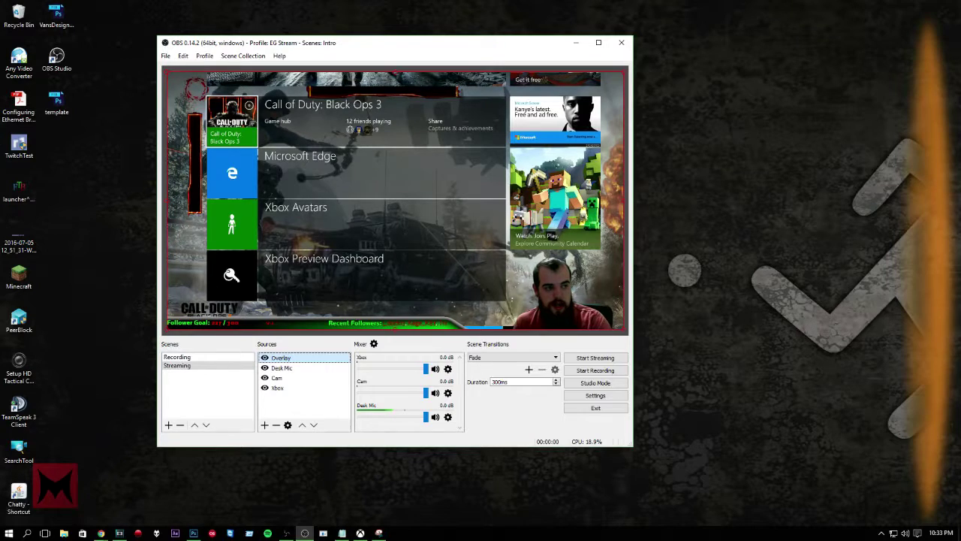
{"action": "key", "text": "alt+Tab"}
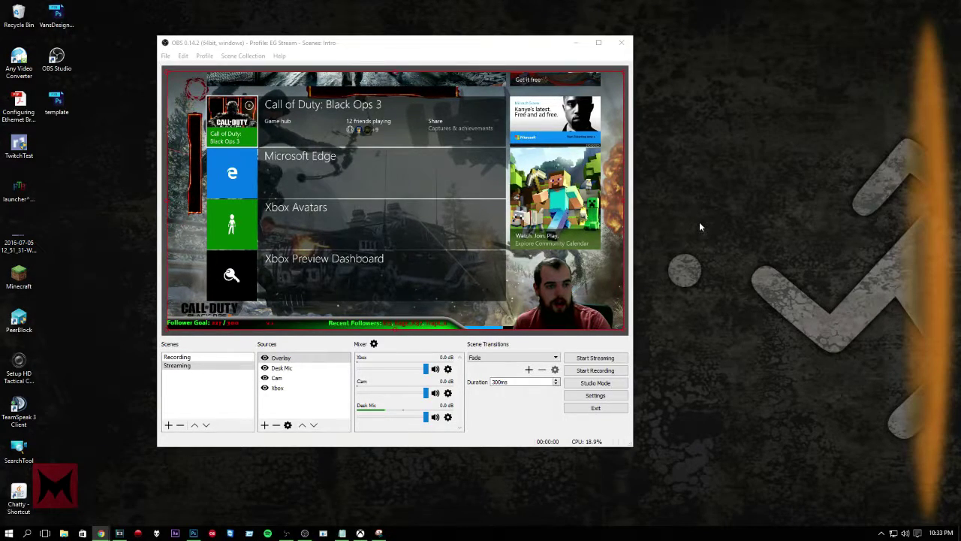
{"action": "left_click_drag", "start_coordinate": [187, 43], "coordinate": [237, 41]}
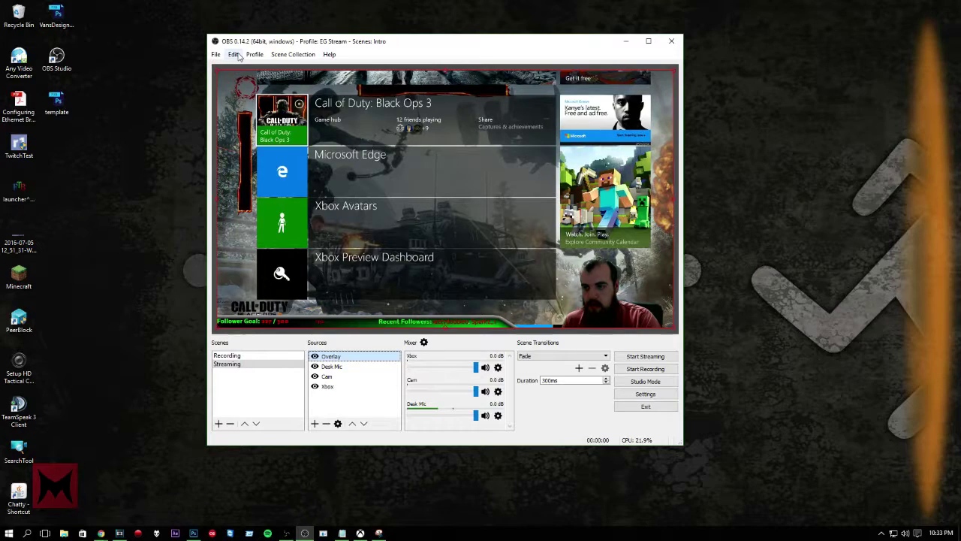
{"action": "left_click", "coordinate": [249, 356]}
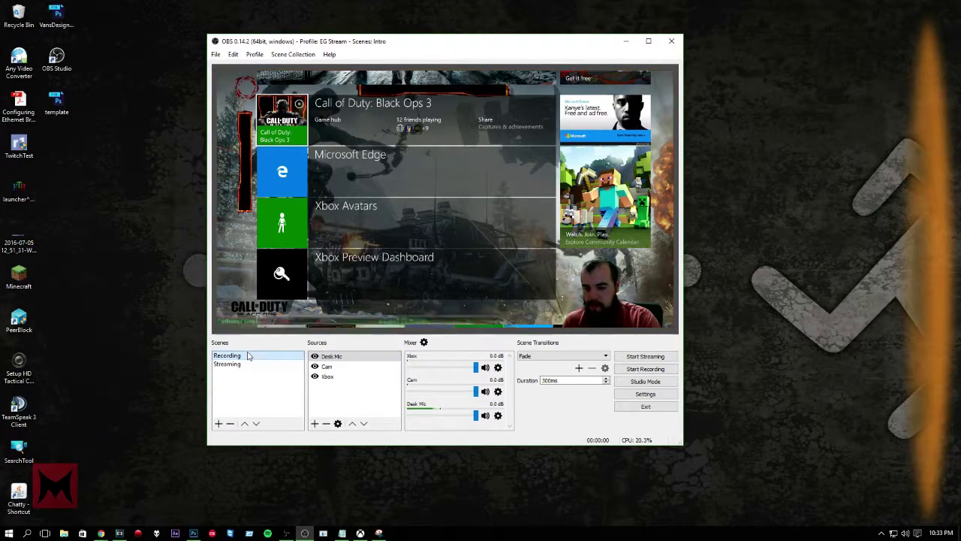
{"action": "left_click", "coordinate": [315, 366]}
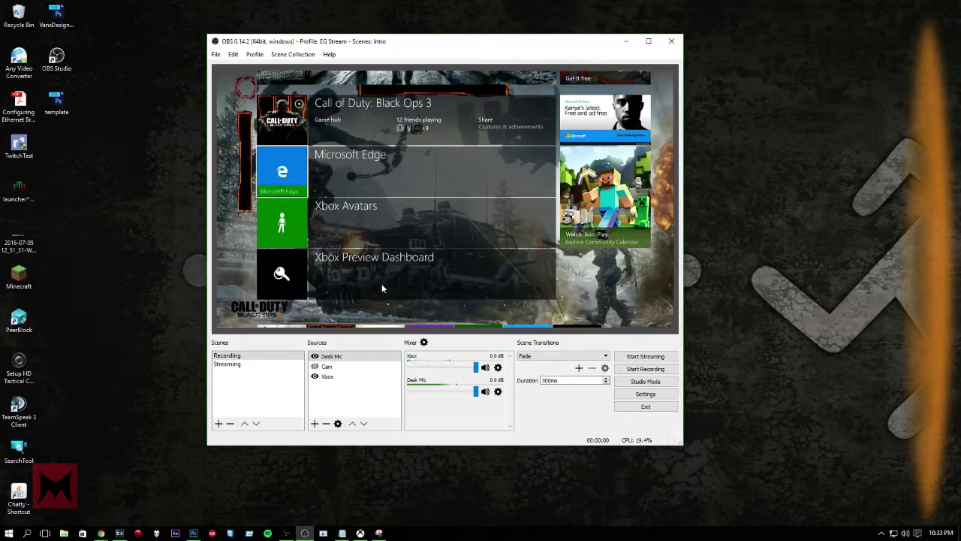
Open Settings on the Stream page and browse the service list, keeping Twitch selected.
{"action": "left_click", "coordinate": [215, 55]}
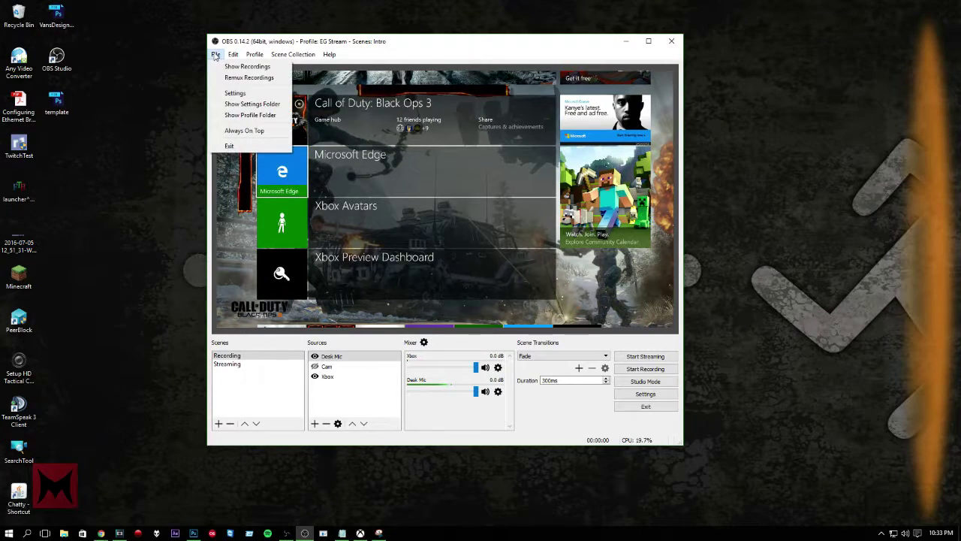
{"action": "left_click", "coordinate": [241, 93]}
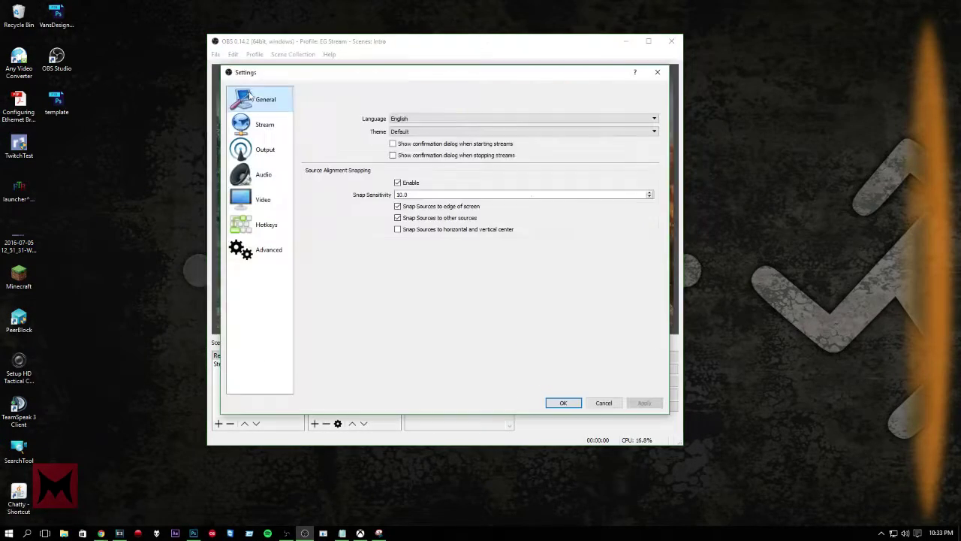
{"action": "left_click_drag", "start_coordinate": [311, 79], "coordinate": [293, 51]}
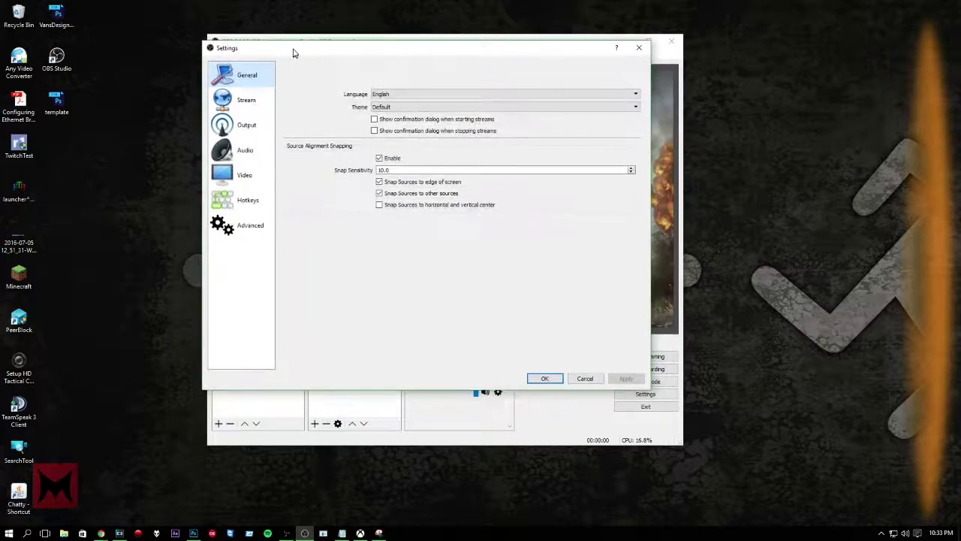
{"action": "left_click", "coordinate": [247, 95]}
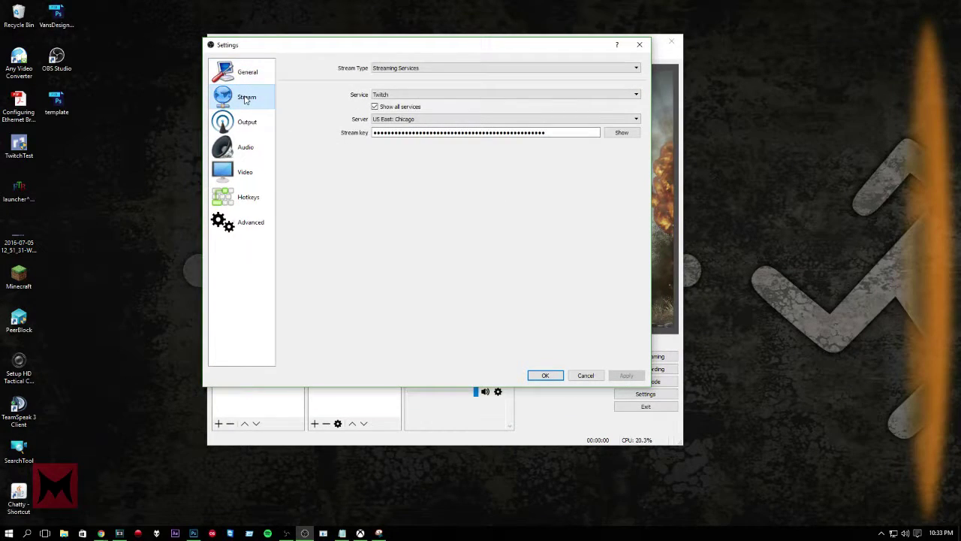
{"action": "left_click", "coordinate": [518, 98]}
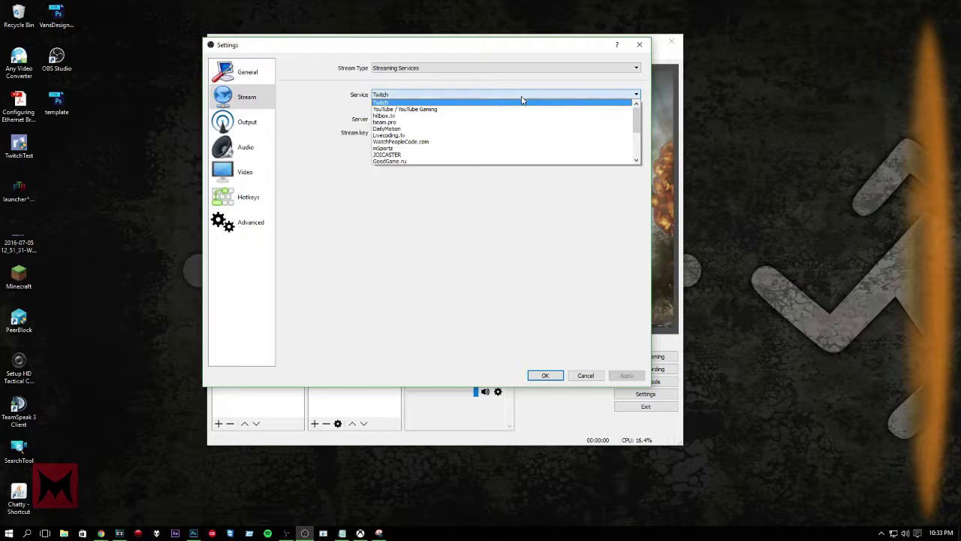
{"action": "scroll", "coordinate": [534, 152], "scroll_direction": "down", "scroll_amount": 4}
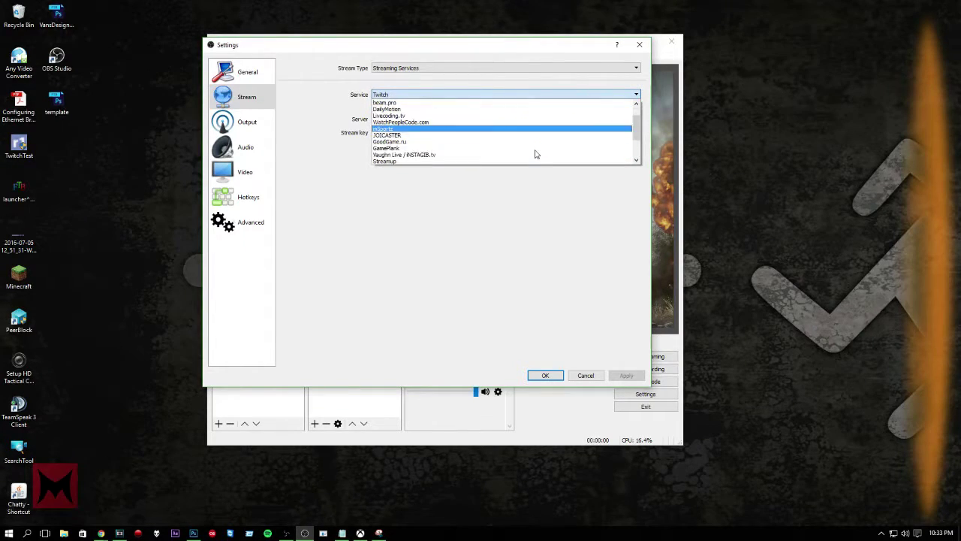
{"action": "scroll", "coordinate": [534, 152], "scroll_direction": "up", "scroll_amount": 4}
{"action": "scroll", "coordinate": [536, 154], "scroll_direction": "down", "scroll_amount": 2}
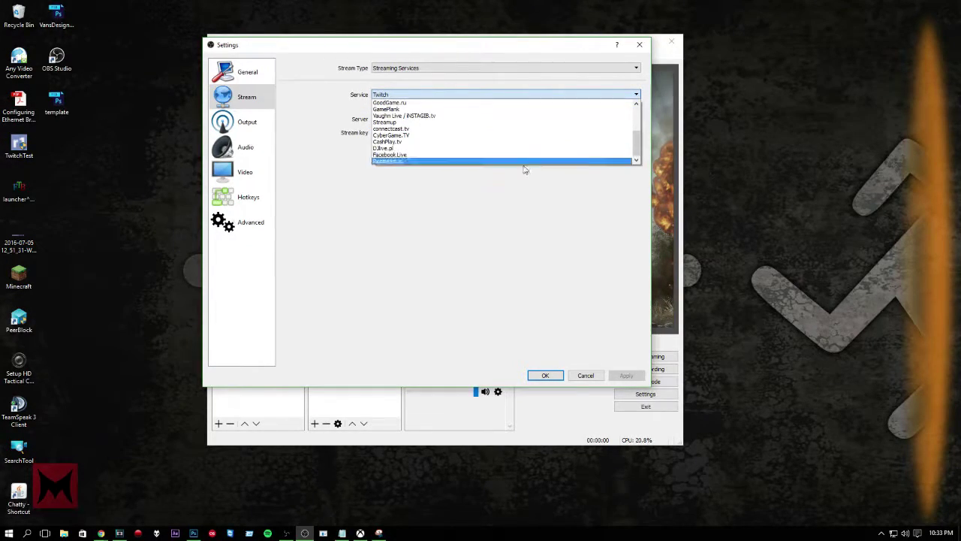
{"action": "left_click", "coordinate": [509, 203]}
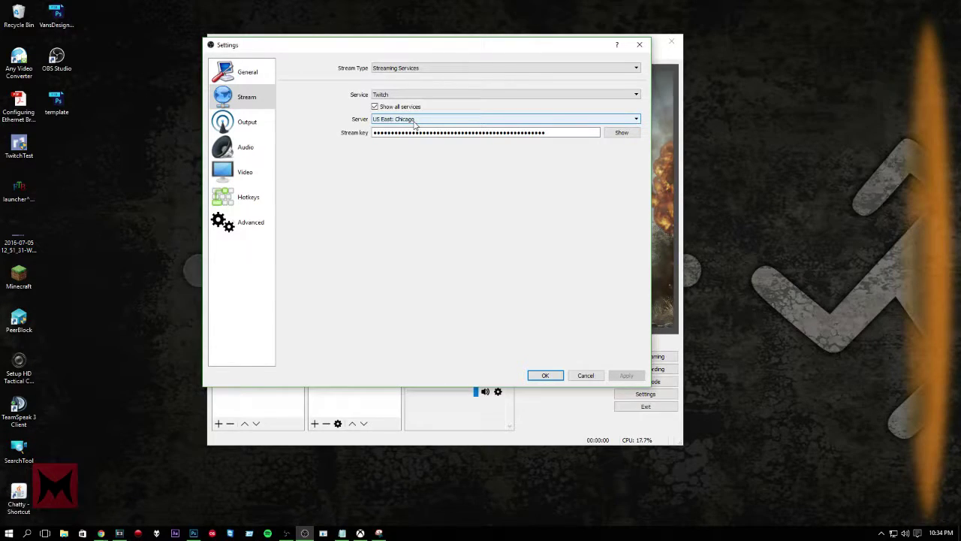
On the Output page, check the 2200 bitrate, try Simple mode, then return to Advanced.
{"action": "left_click", "coordinate": [254, 123]}
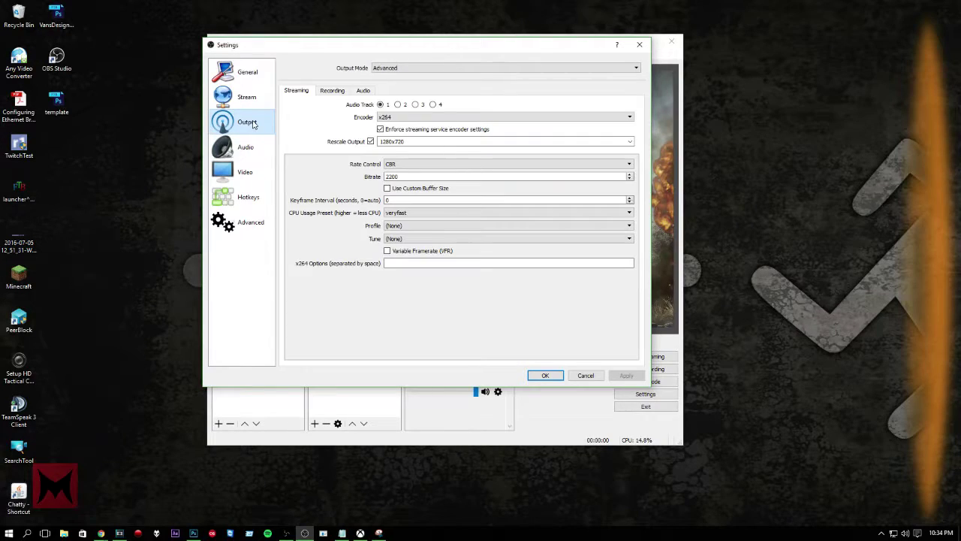
{"action": "double_click", "coordinate": [403, 177]}
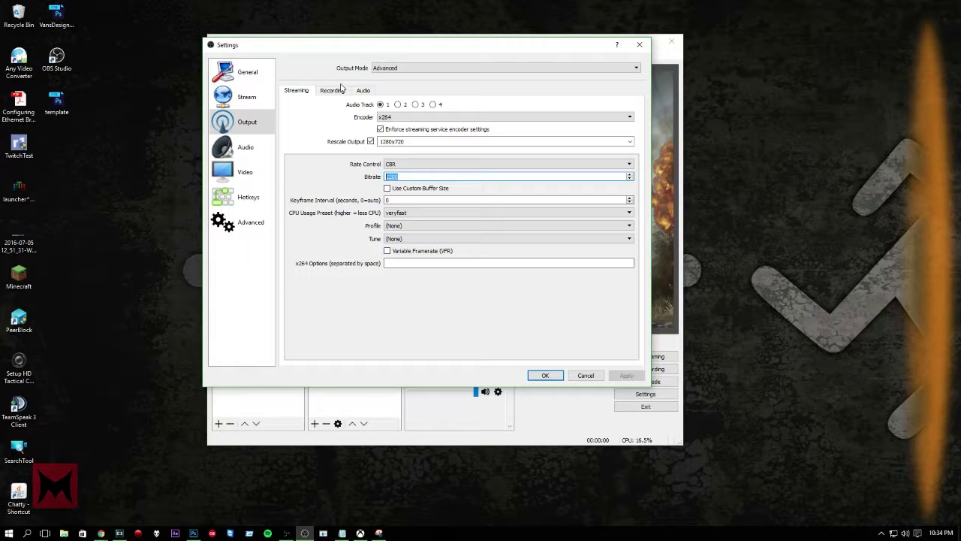
{"action": "left_click", "coordinate": [414, 68]}
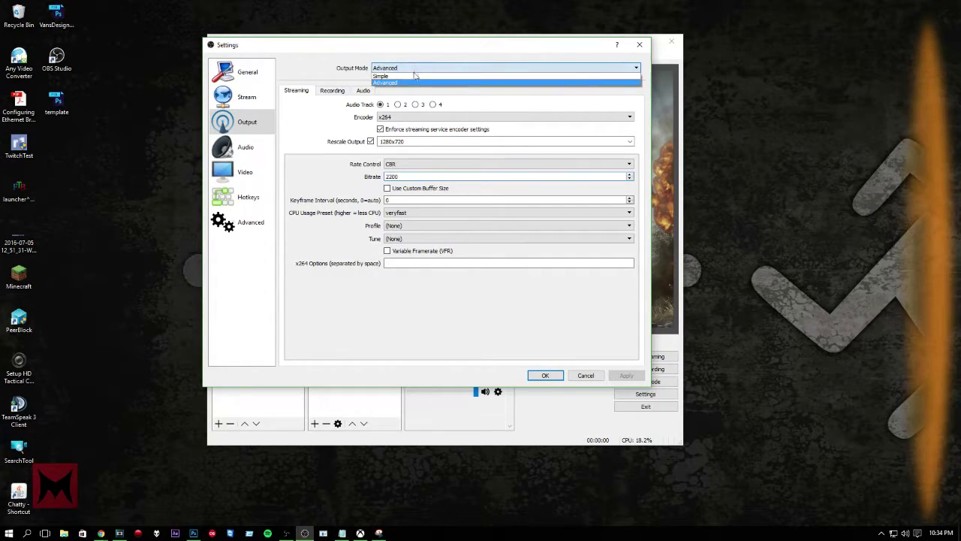
{"action": "left_click", "coordinate": [414, 78]}
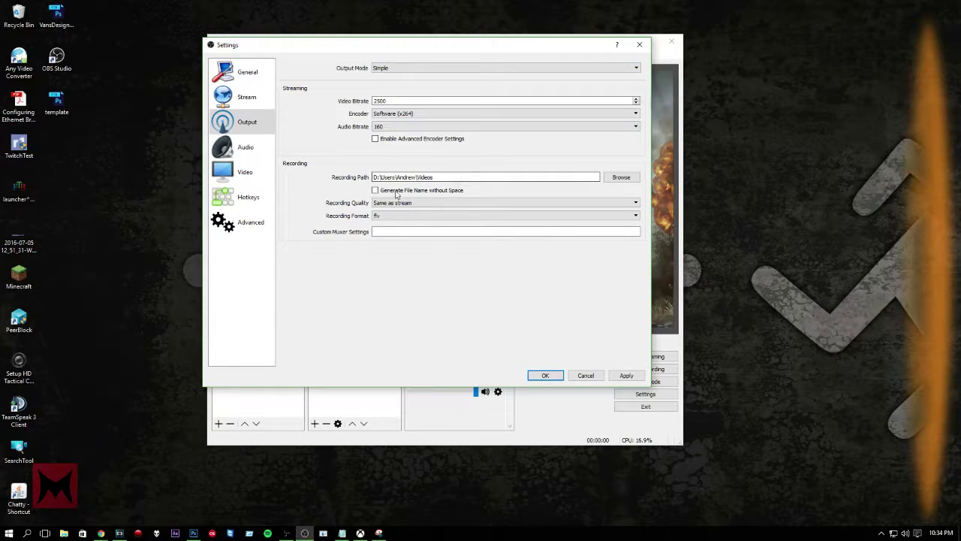
{"action": "left_click", "coordinate": [439, 68]}
{"action": "left_click", "coordinate": [428, 83]}
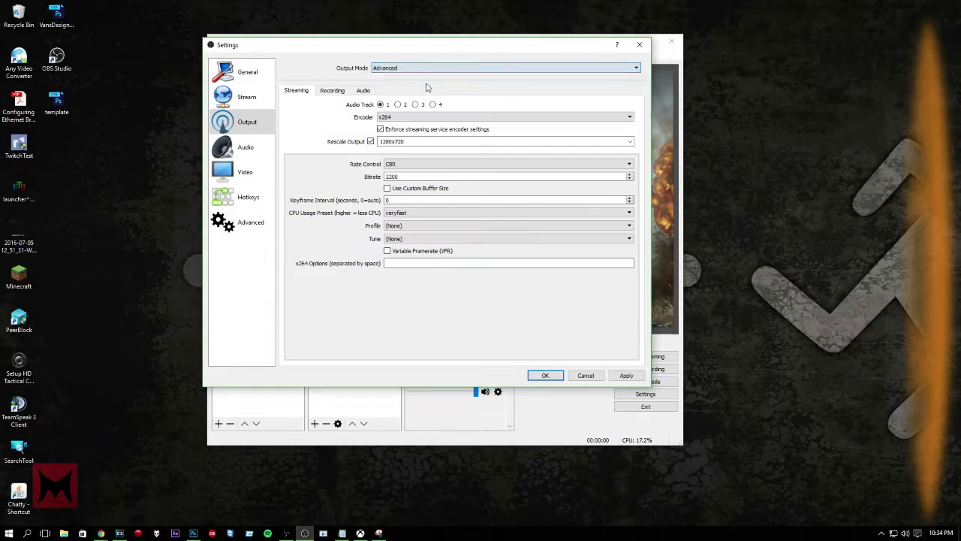
{"action": "left_click", "coordinate": [329, 93]}
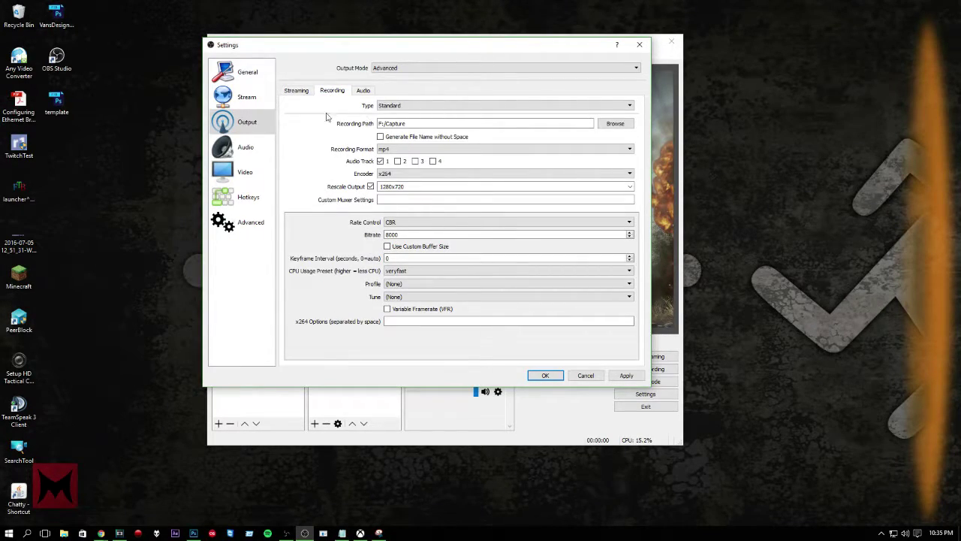
Review recording output: Standard type, recording path, 1280x720 rescale and 8000 bitrate, then view Audio.
{"action": "left_click", "coordinate": [402, 106]}
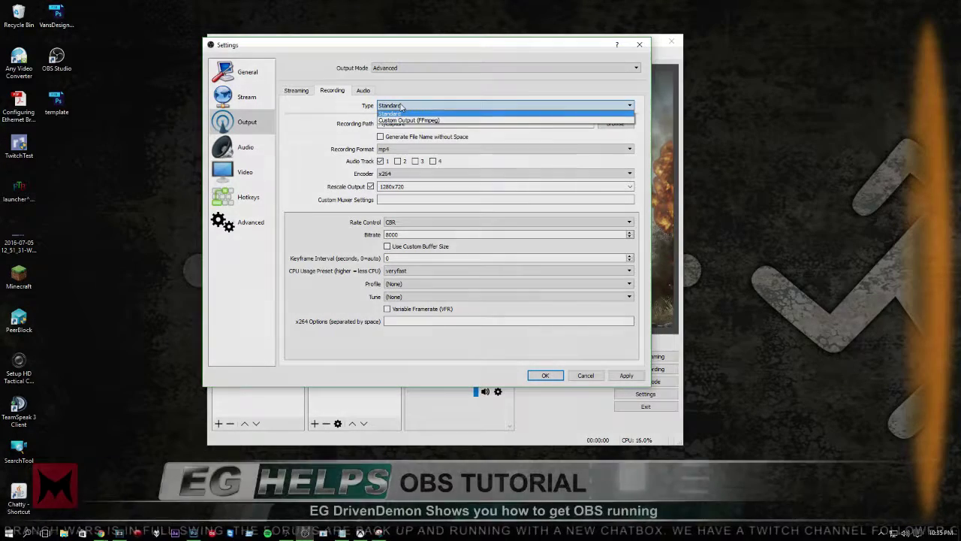
{"action": "left_click", "coordinate": [398, 113]}
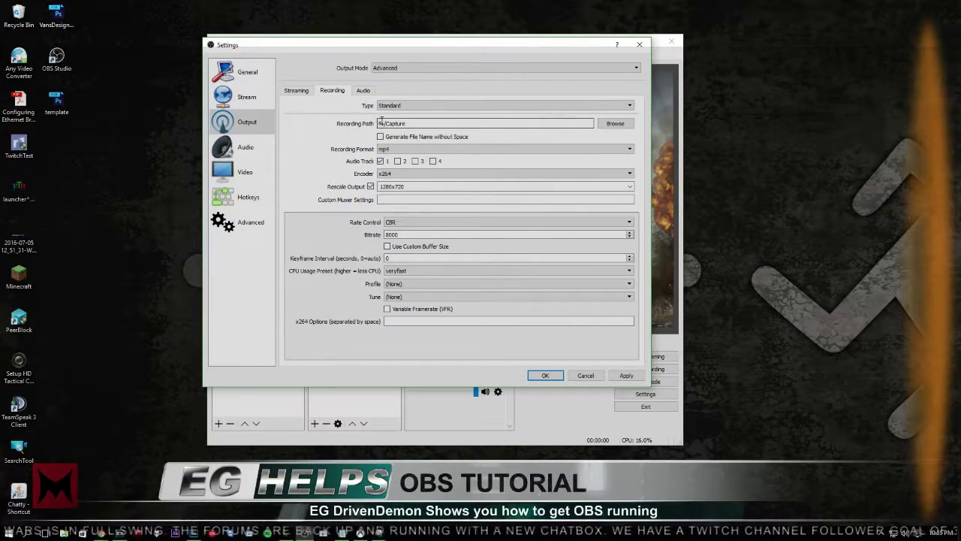
{"action": "left_click_drag", "start_coordinate": [380, 123], "coordinate": [415, 125]}
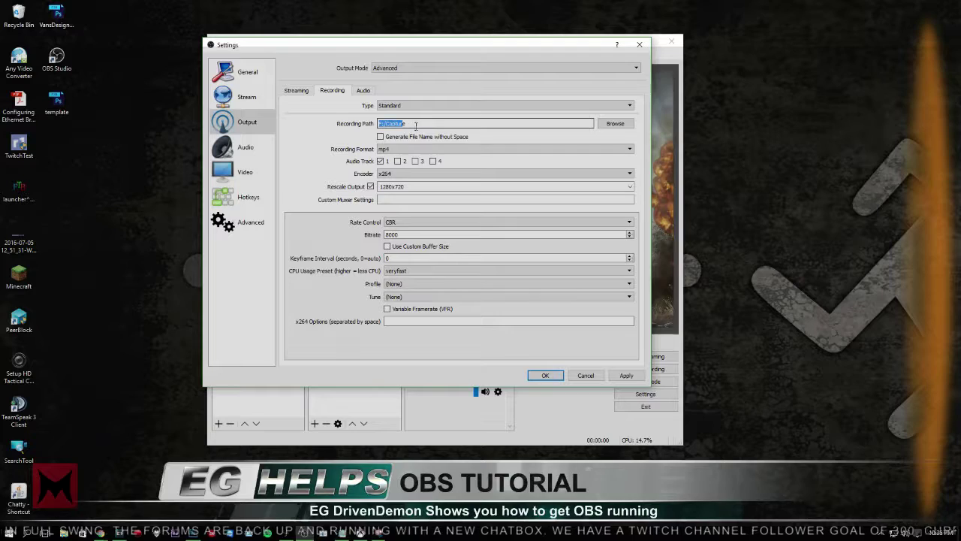
{"action": "left_click", "coordinate": [415, 125]}
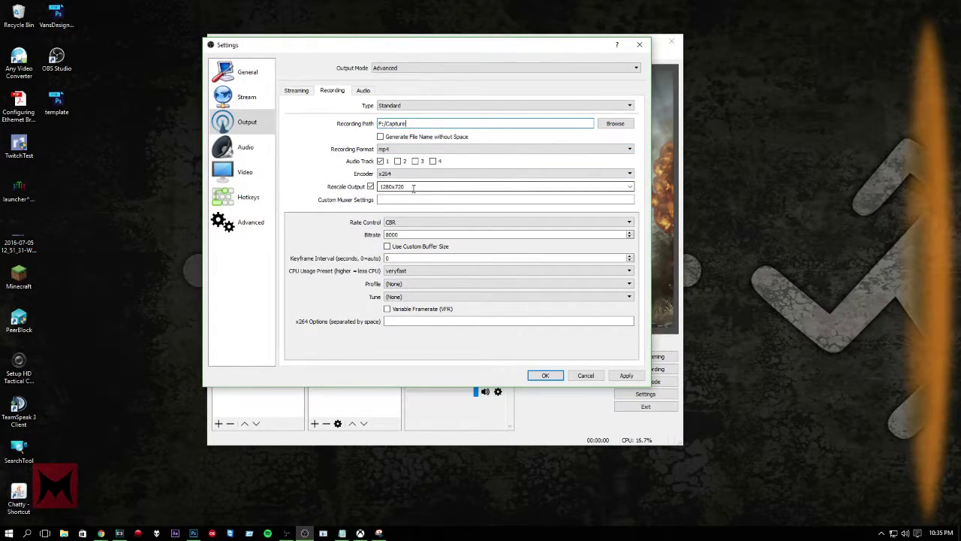
{"action": "left_click_drag", "start_coordinate": [413, 187], "coordinate": [379, 189]}
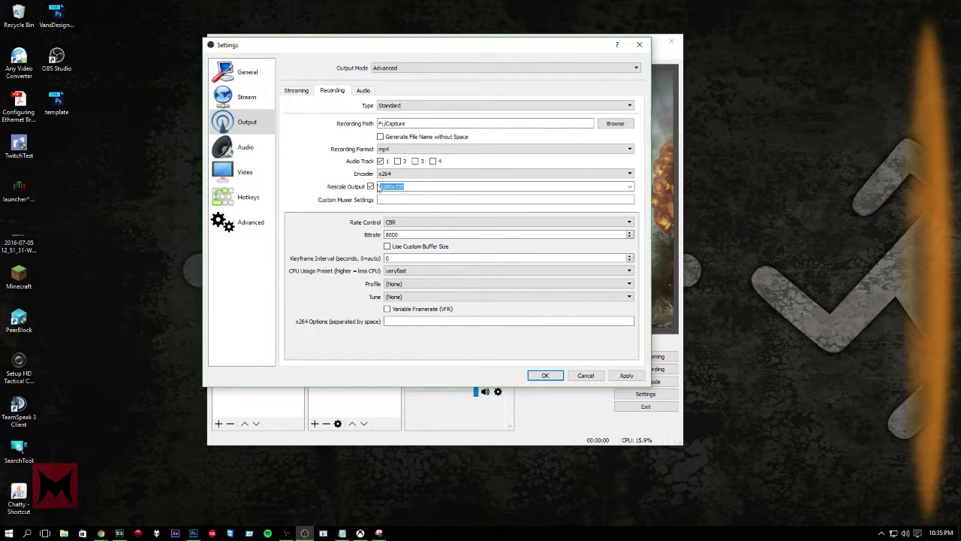
{"action": "left_click_drag", "start_coordinate": [399, 234], "coordinate": [370, 234]}
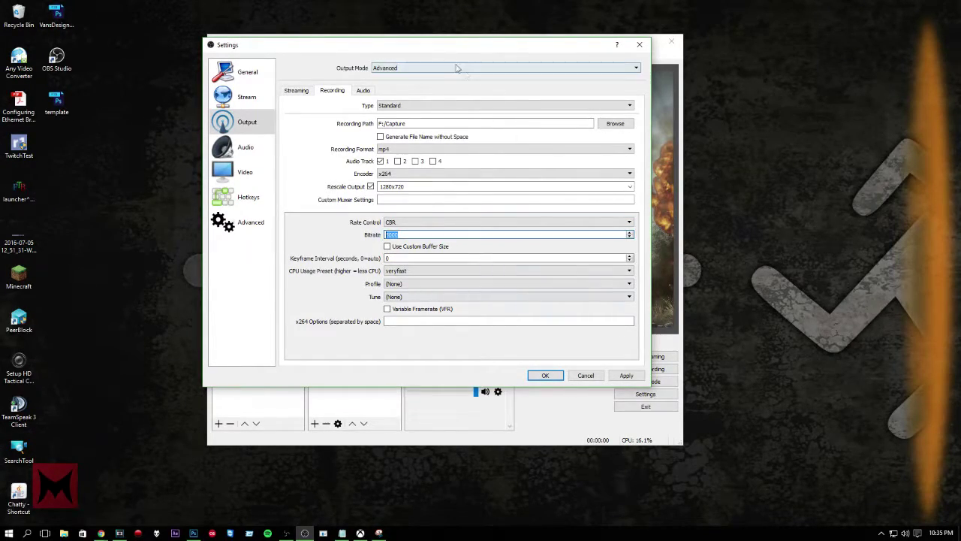
{"action": "left_click_drag", "start_coordinate": [447, 45], "coordinate": [502, 73]}
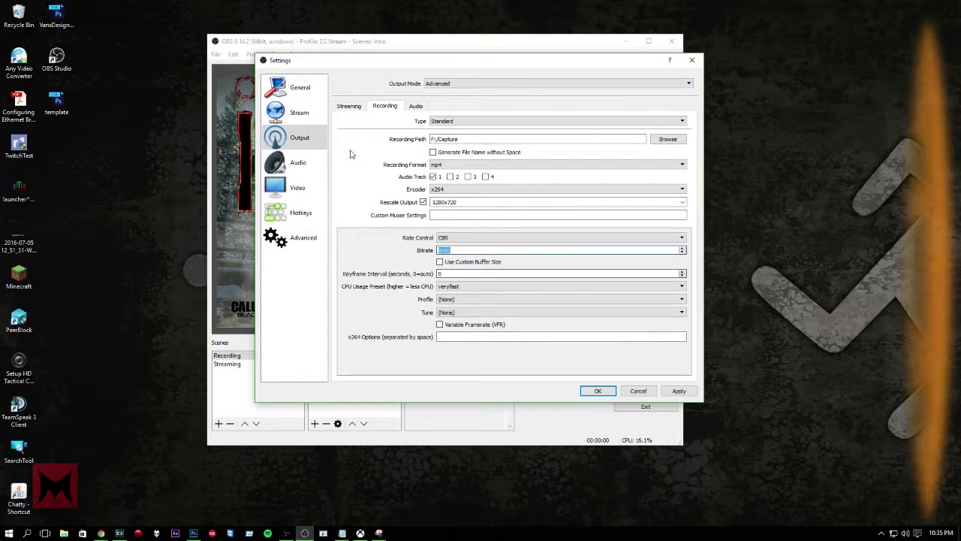
{"action": "left_click", "coordinate": [298, 162]}
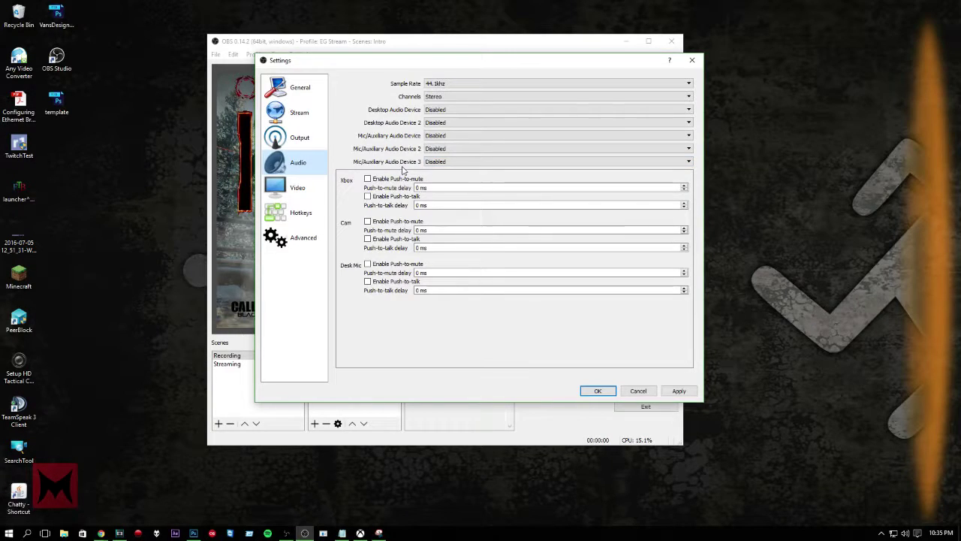
View the Video settings' 1920x1080 base canvas, then move on to the Hotkeys page.
{"action": "left_click", "coordinate": [288, 187]}
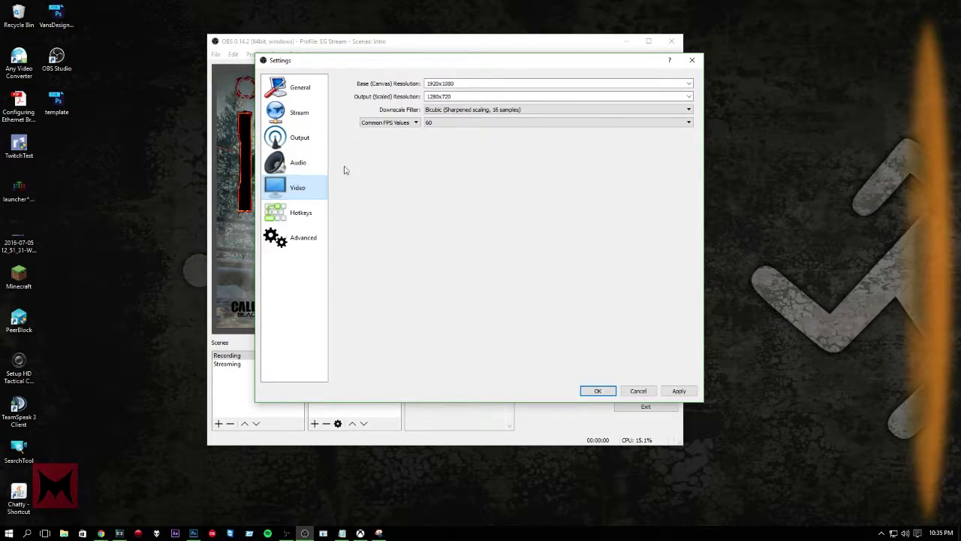
{"action": "left_click", "coordinate": [466, 83]}
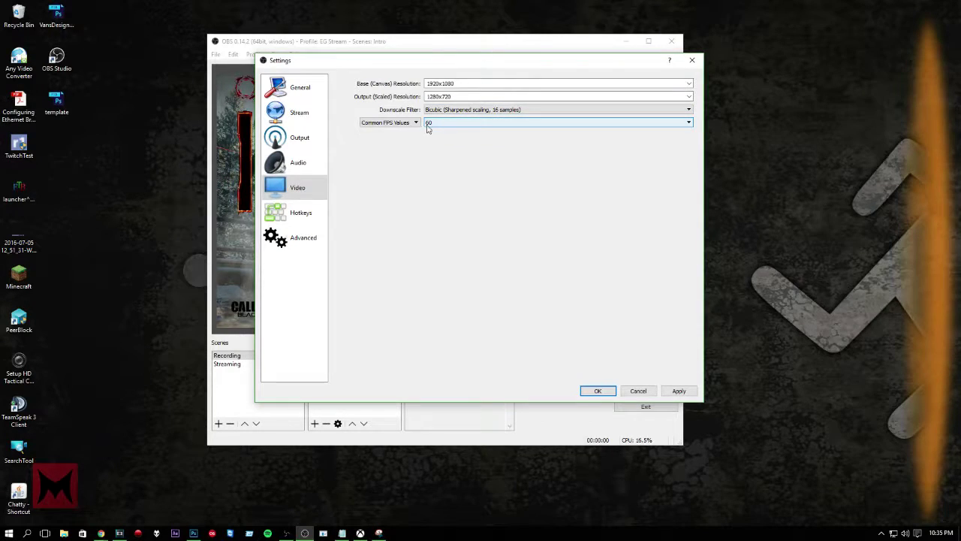
{"action": "left_click", "coordinate": [301, 214]}
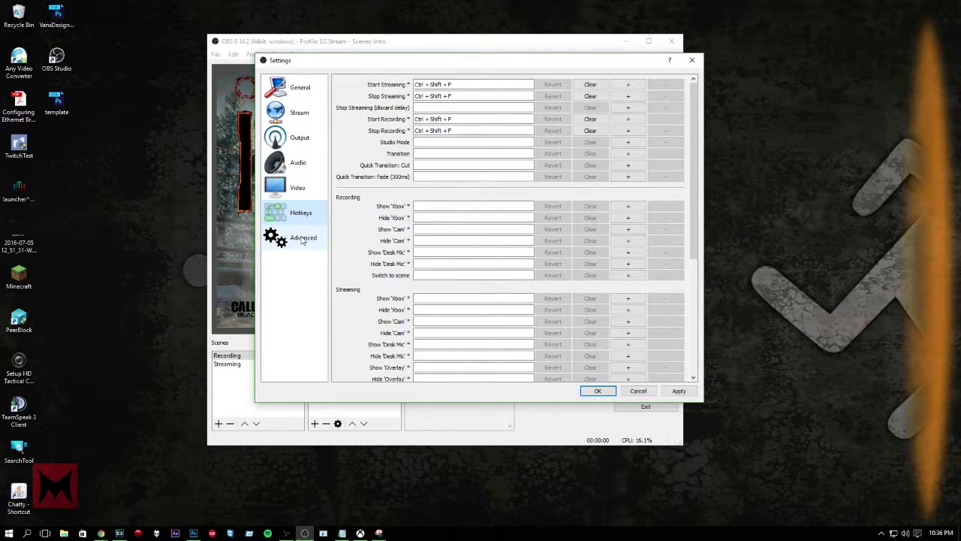
{"action": "scroll", "coordinate": [467, 231], "scroll_direction": "down", "scroll_amount": 6}
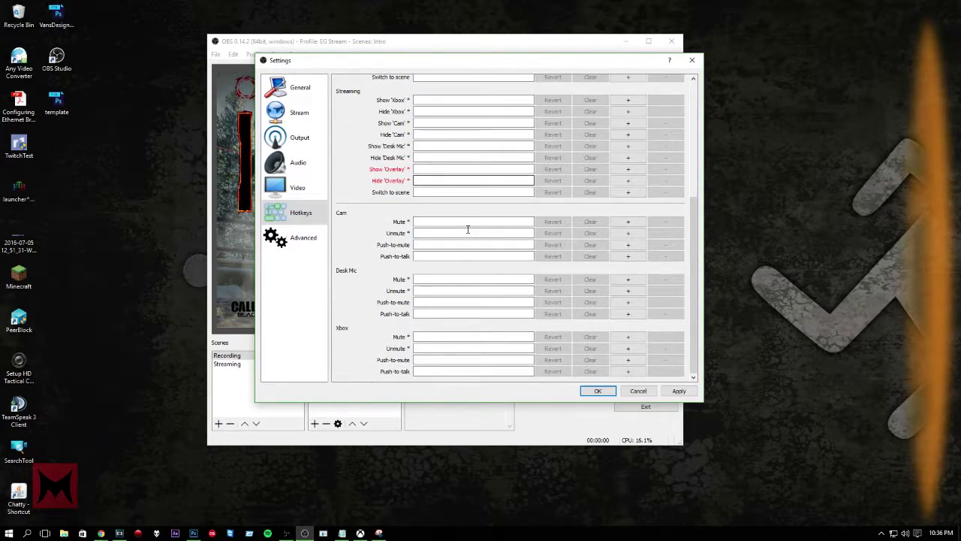
{"action": "scroll", "coordinate": [468, 229], "scroll_direction": "up", "scroll_amount": 6}
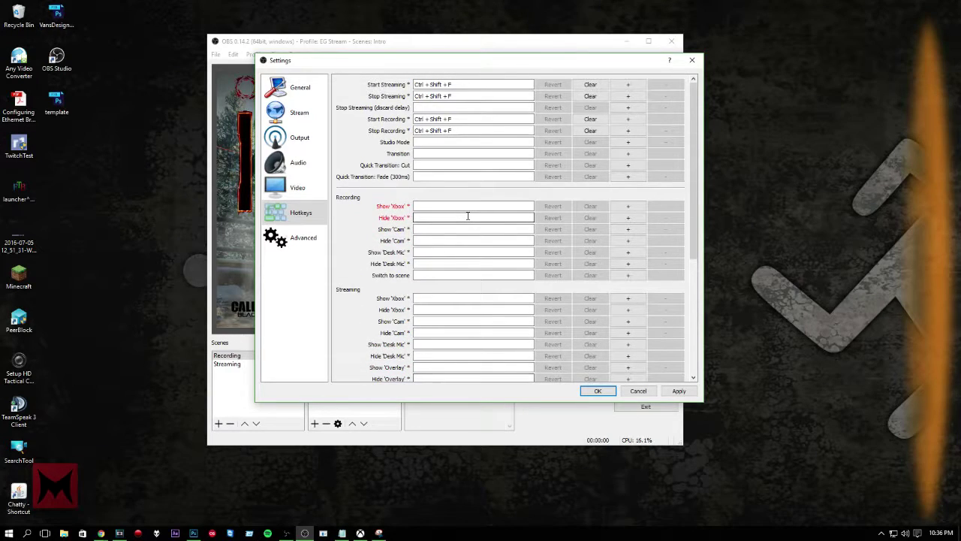
{"action": "left_click", "coordinate": [423, 154]}
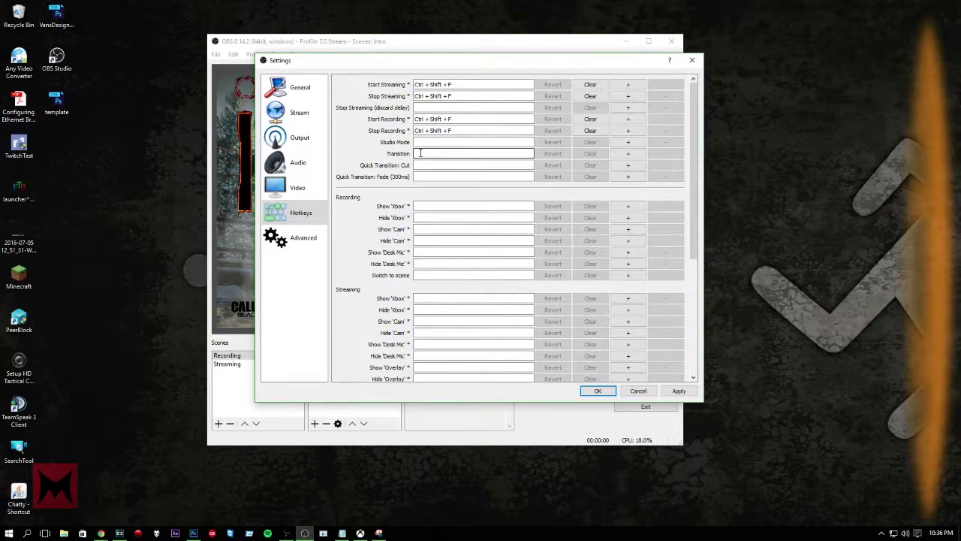
{"action": "scroll", "coordinate": [422, 150], "scroll_direction": "down", "scroll_amount": 1}
{"action": "scroll", "coordinate": [422, 150], "scroll_direction": "up", "scroll_amount": 1}
{"action": "scroll", "coordinate": [422, 151], "scroll_direction": "down", "scroll_amount": 4}
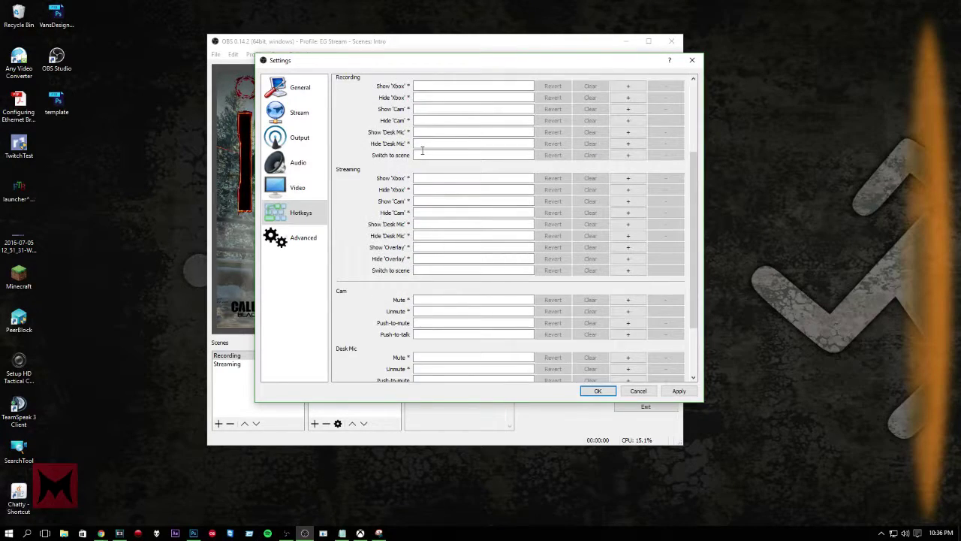
{"action": "scroll", "coordinate": [422, 150], "scroll_direction": "down", "scroll_amount": 4}
{"action": "scroll", "coordinate": [422, 150], "scroll_direction": "up", "scroll_amount": 7}
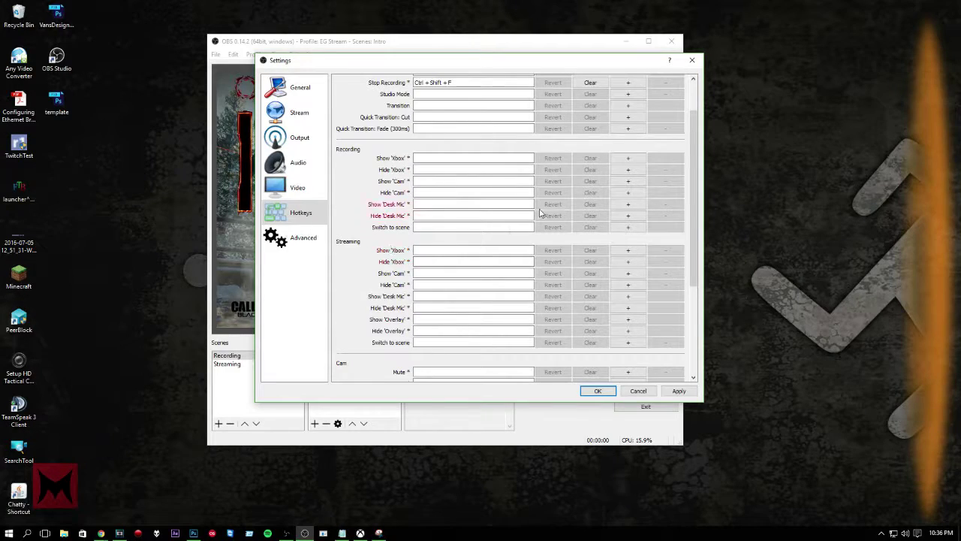
{"action": "scroll", "coordinate": [442, 225], "scroll_direction": "up", "scroll_amount": 2}
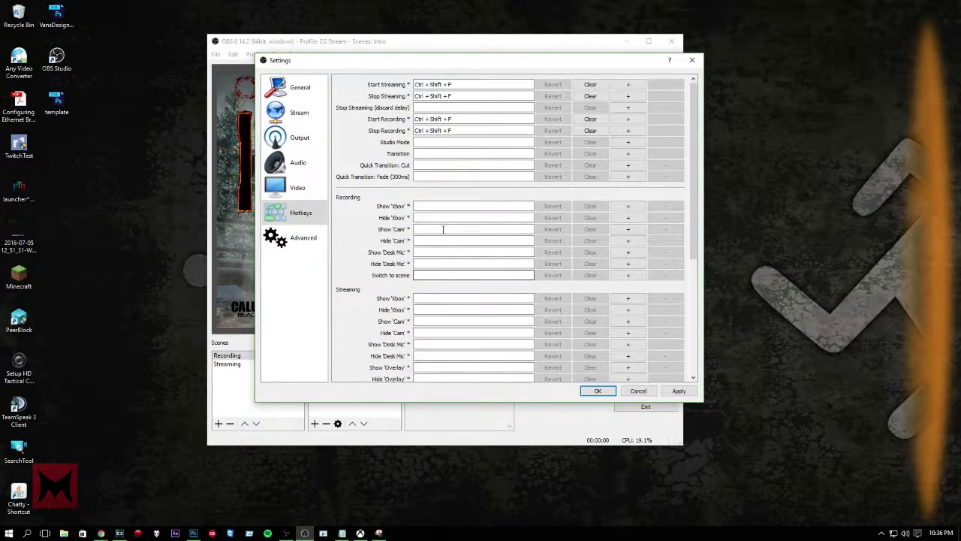
{"action": "scroll", "coordinate": [443, 239], "scroll_direction": "down", "scroll_amount": 3}
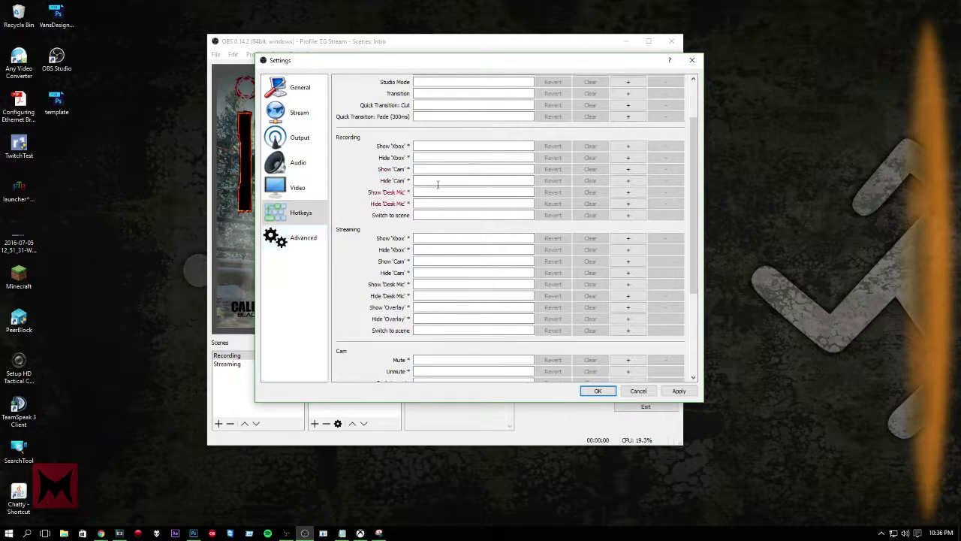
{"action": "left_click", "coordinate": [287, 240]}
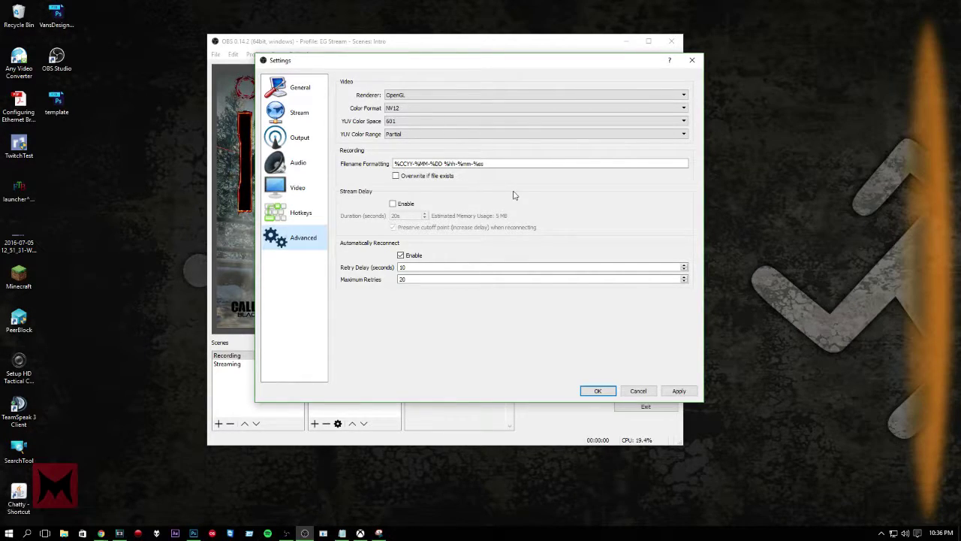
In Advanced settings, keep OpenGL as renderer and NV12 as colour format, and check Filename Formatting.
{"action": "left_click", "coordinate": [430, 95]}
{"action": "left_click", "coordinate": [428, 110]}
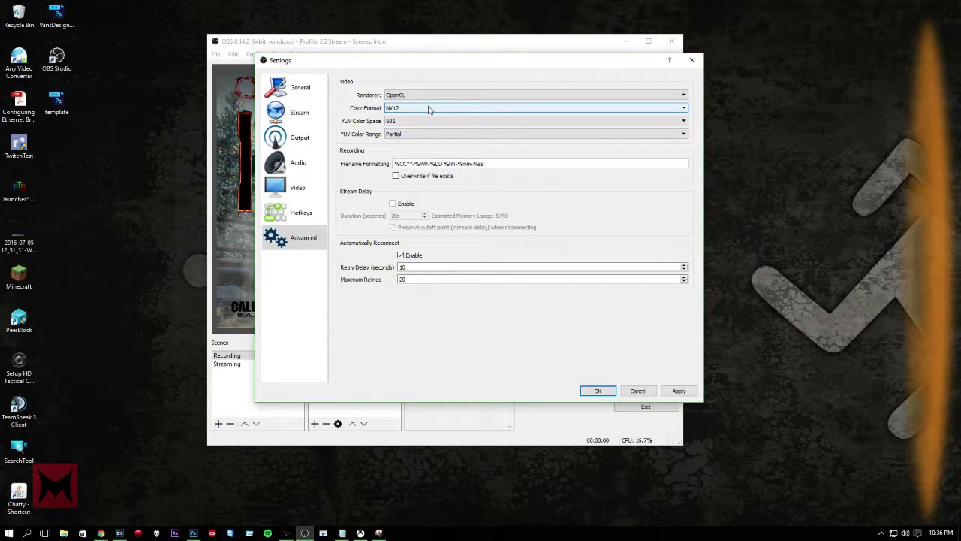
{"action": "left_click", "coordinate": [428, 108]}
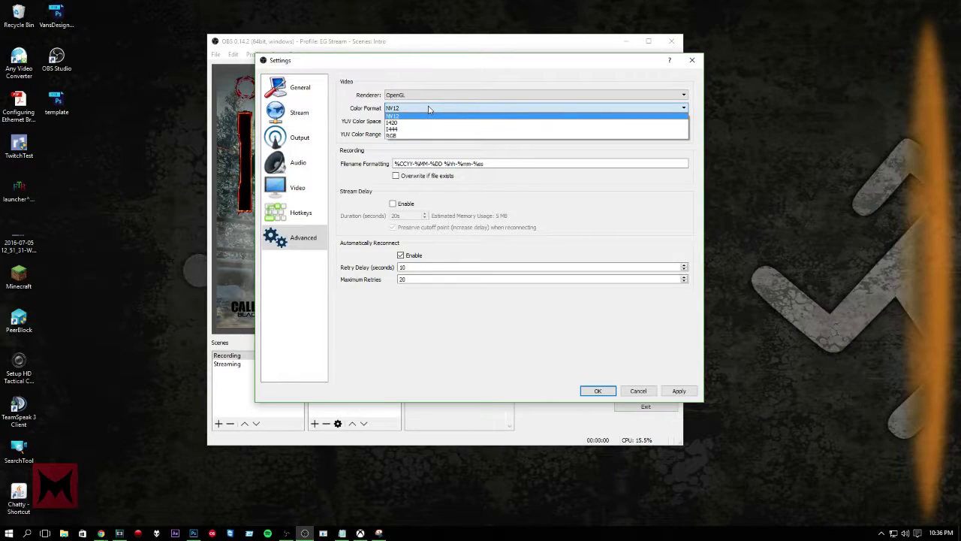
{"action": "left_click", "coordinate": [429, 111]}
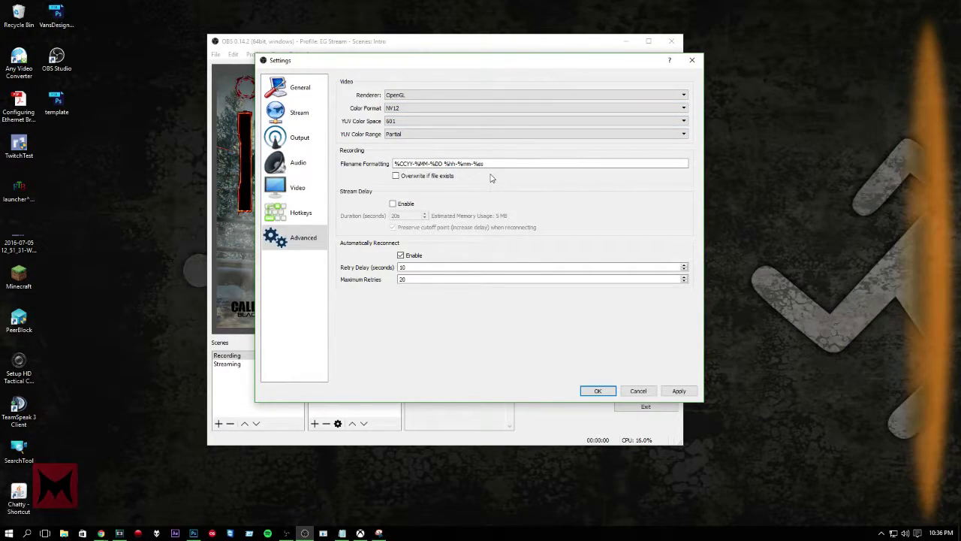
{"action": "mouse_move", "coordinate": [500, 165]}
Review the General, Stream, Output, Audio and Video pages, then cancel Settings without saving.
{"action": "left_click", "coordinate": [286, 533]}
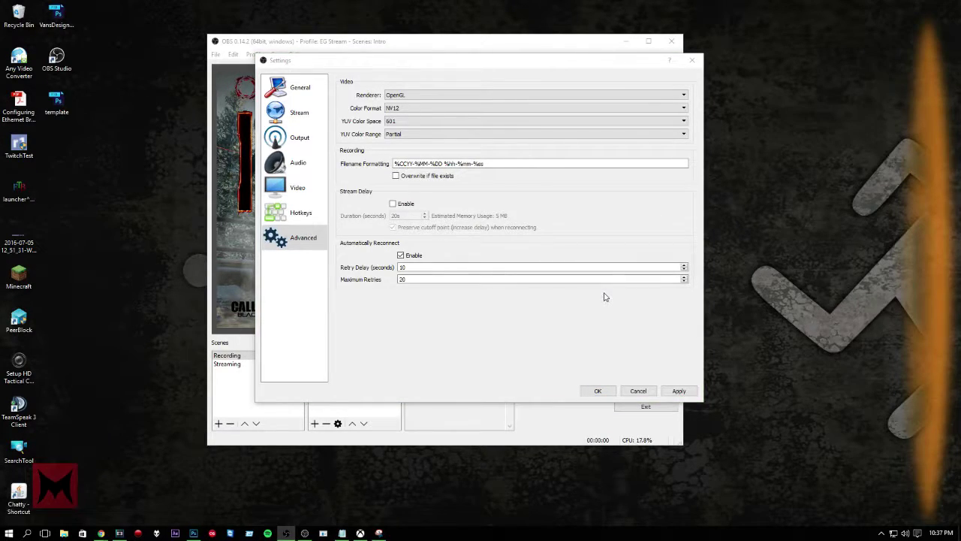
{"action": "left_click", "coordinate": [291, 92]}
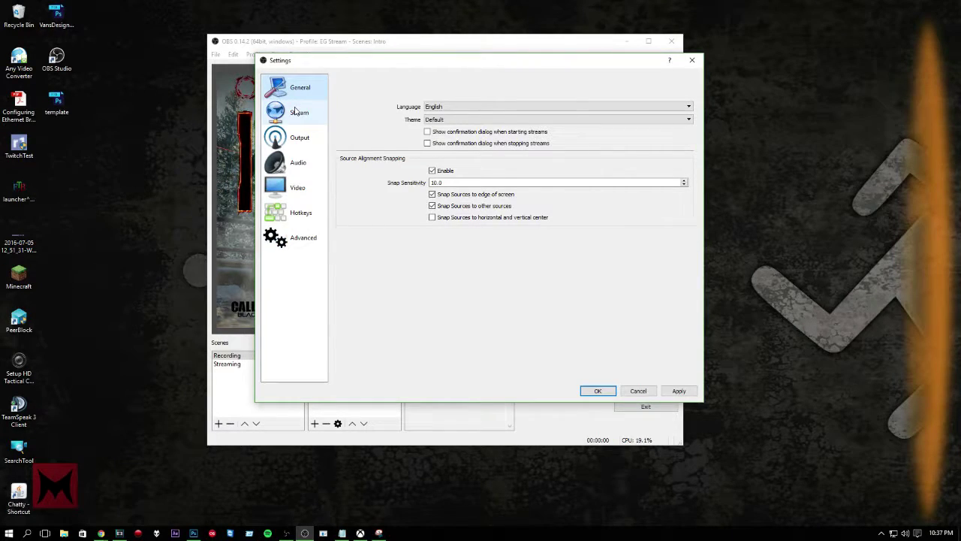
{"action": "left_click", "coordinate": [295, 111]}
{"action": "left_click", "coordinate": [299, 139]}
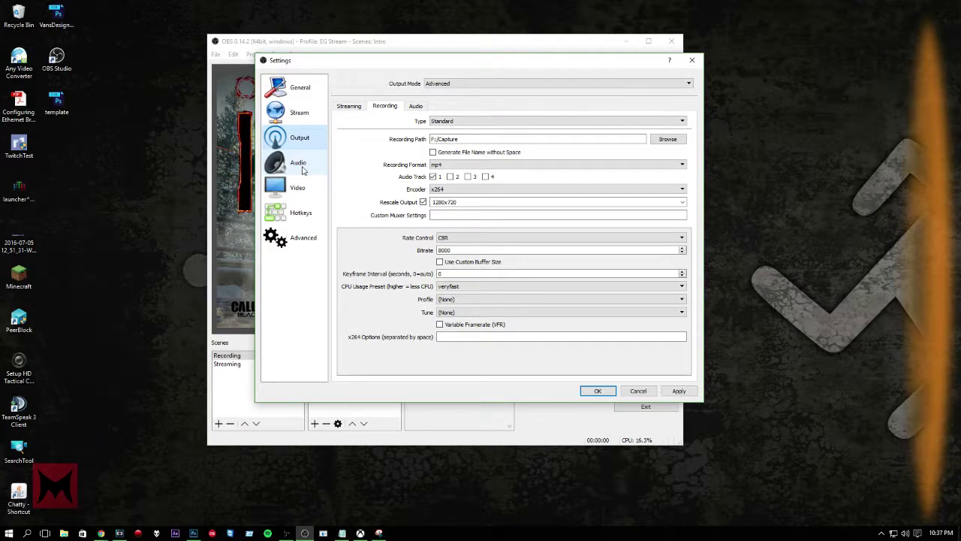
{"action": "left_click", "coordinate": [349, 106]}
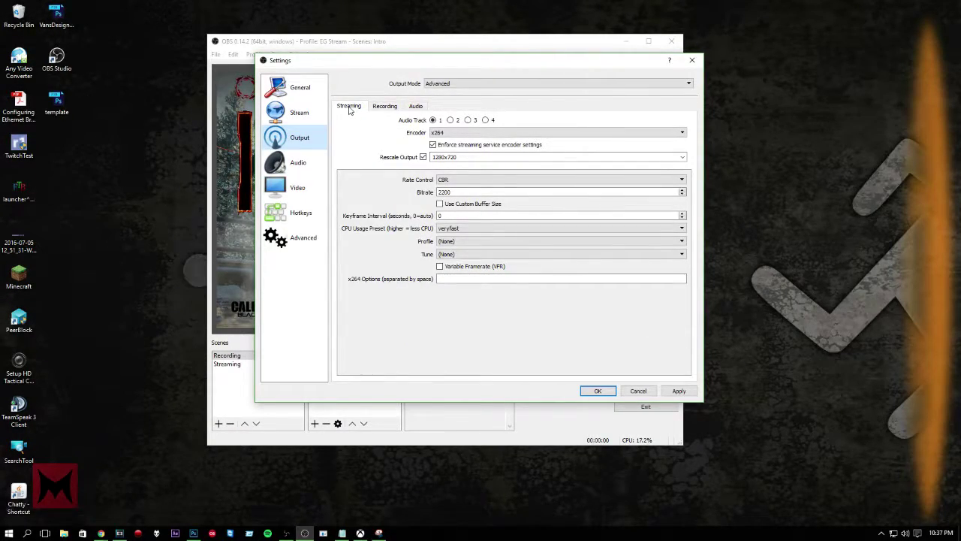
{"action": "left_click", "coordinate": [415, 106]}
{"action": "left_click", "coordinate": [303, 172]}
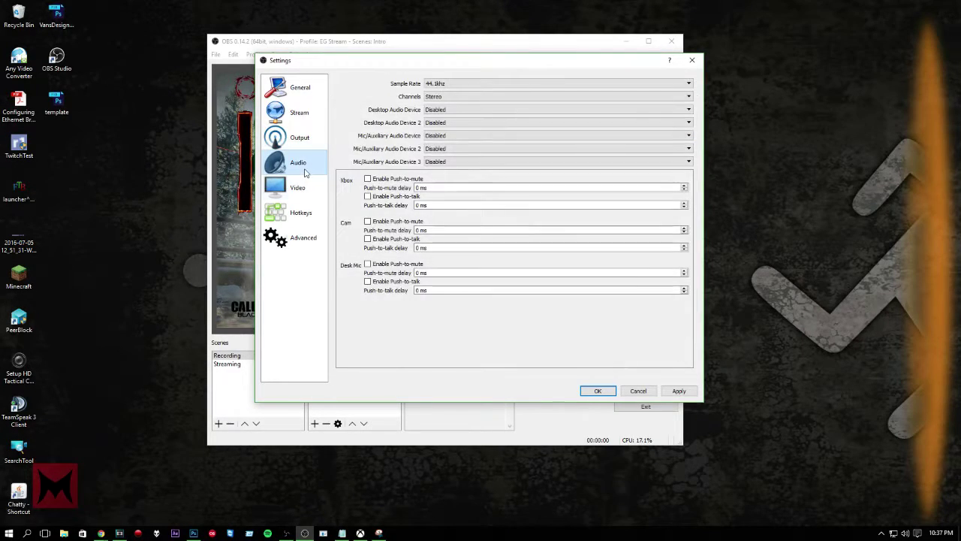
{"action": "left_click", "coordinate": [304, 199]}
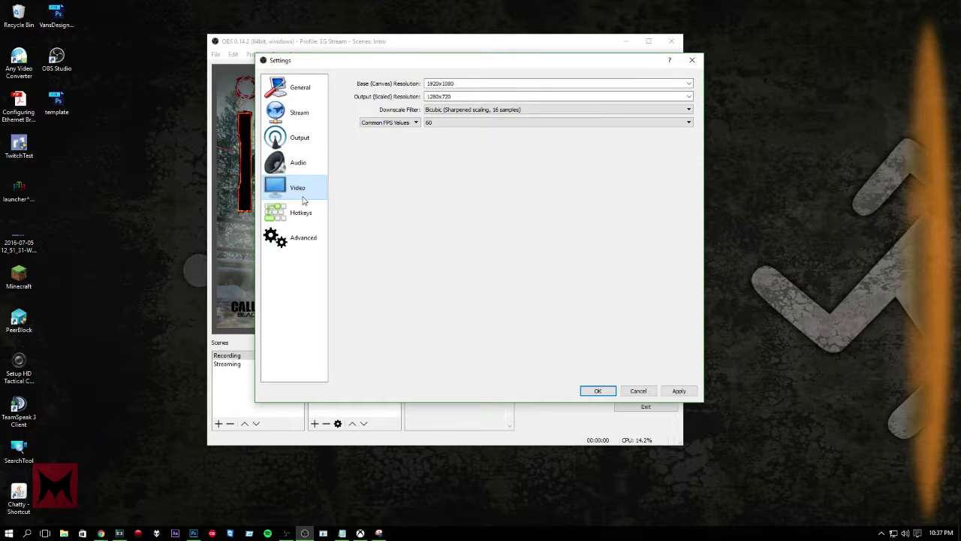
{"action": "left_click", "coordinate": [639, 392]}
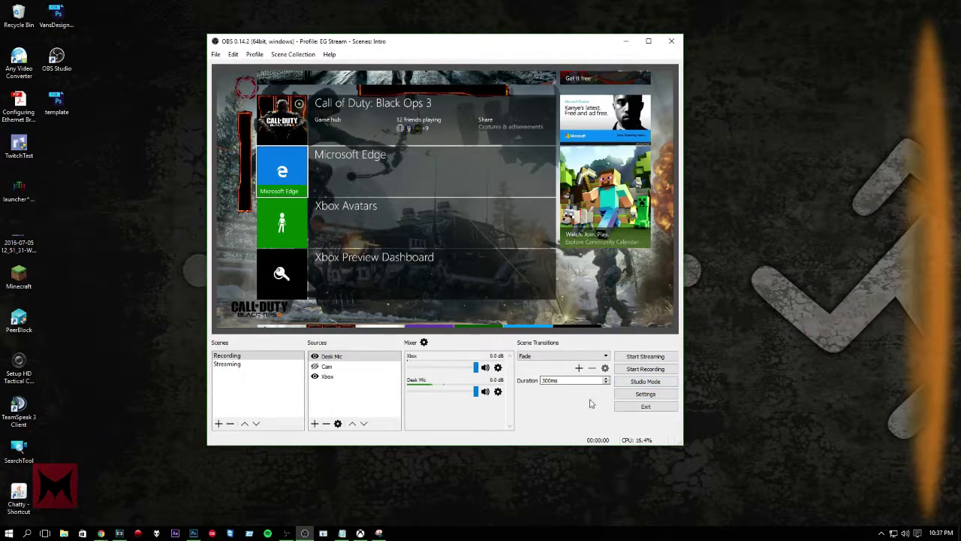
Enable studio mode, transition the Streaming scene live and back, then switch to the EG collection.
{"action": "left_click", "coordinate": [645, 382]}
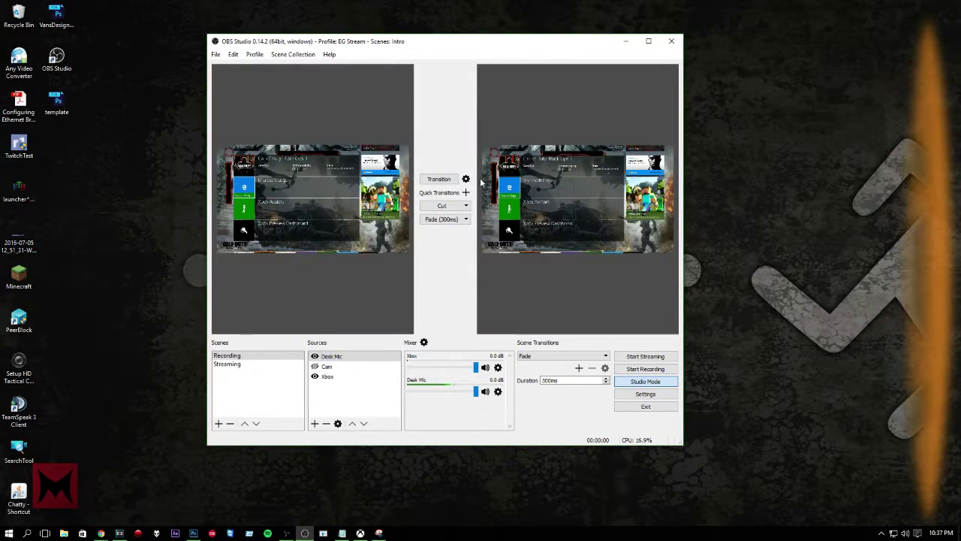
{"action": "left_click", "coordinate": [250, 365]}
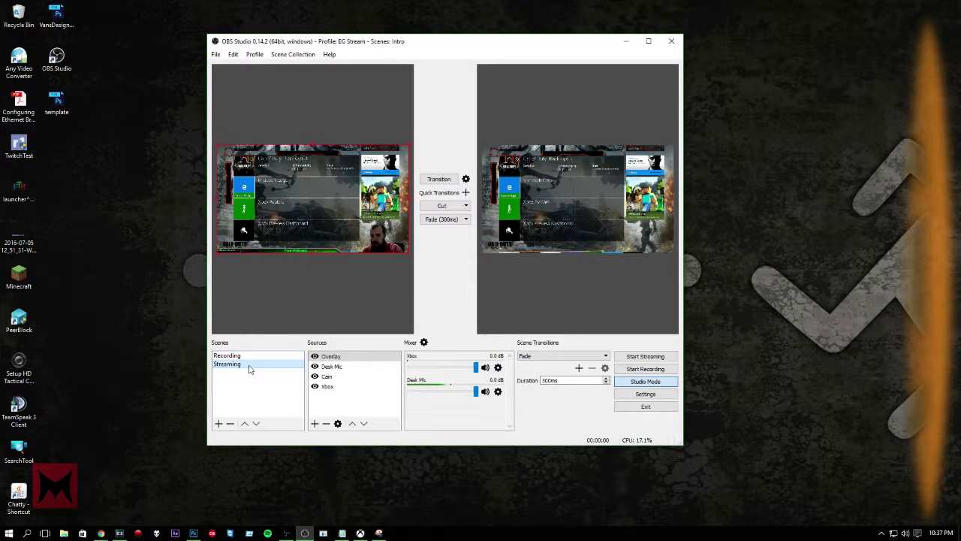
{"action": "left_click", "coordinate": [440, 179]}
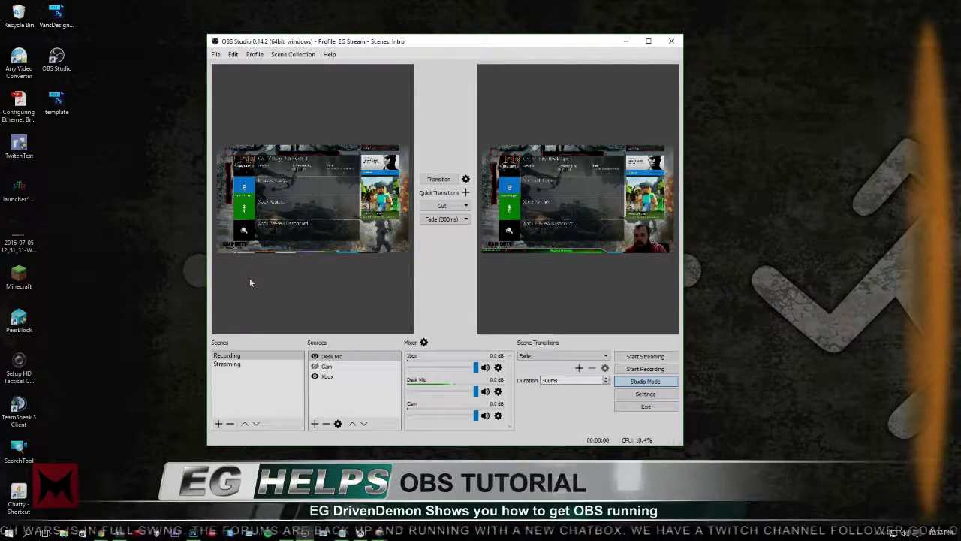
{"action": "left_click", "coordinate": [446, 181]}
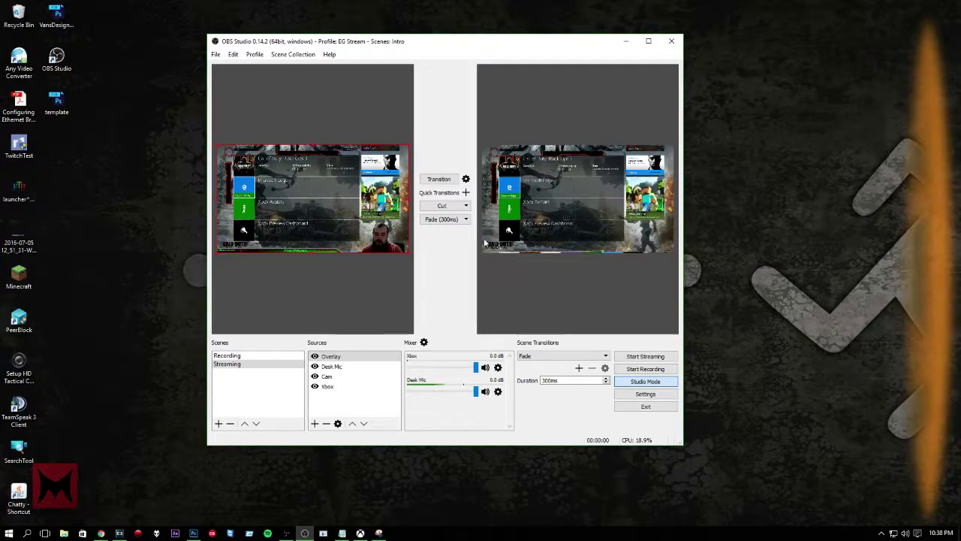
{"action": "left_click", "coordinate": [438, 181]}
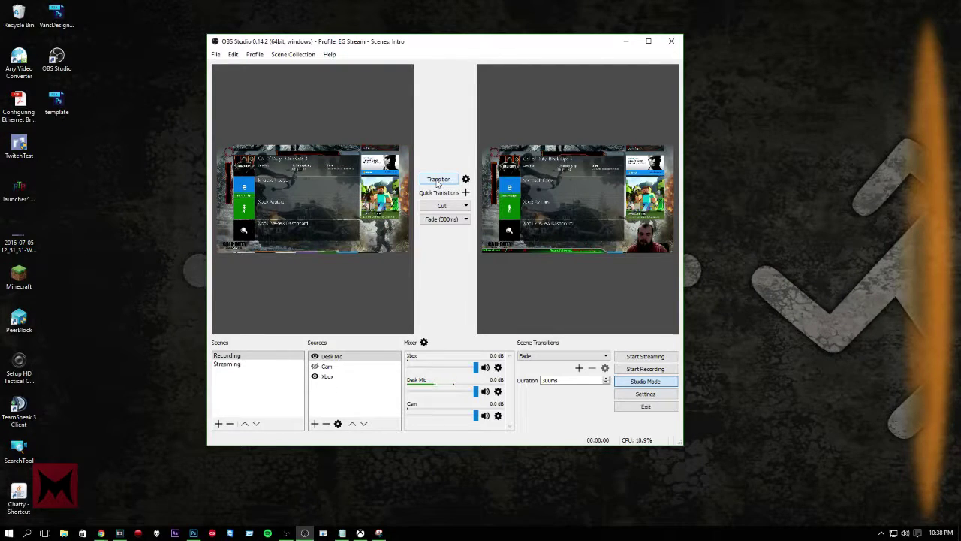
{"action": "left_click", "coordinate": [300, 56]}
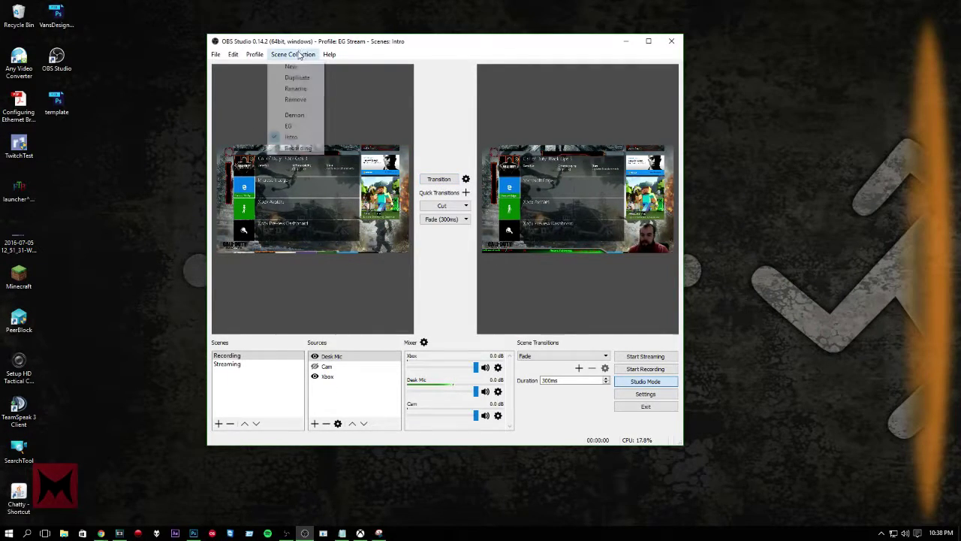
{"action": "left_click", "coordinate": [294, 126]}
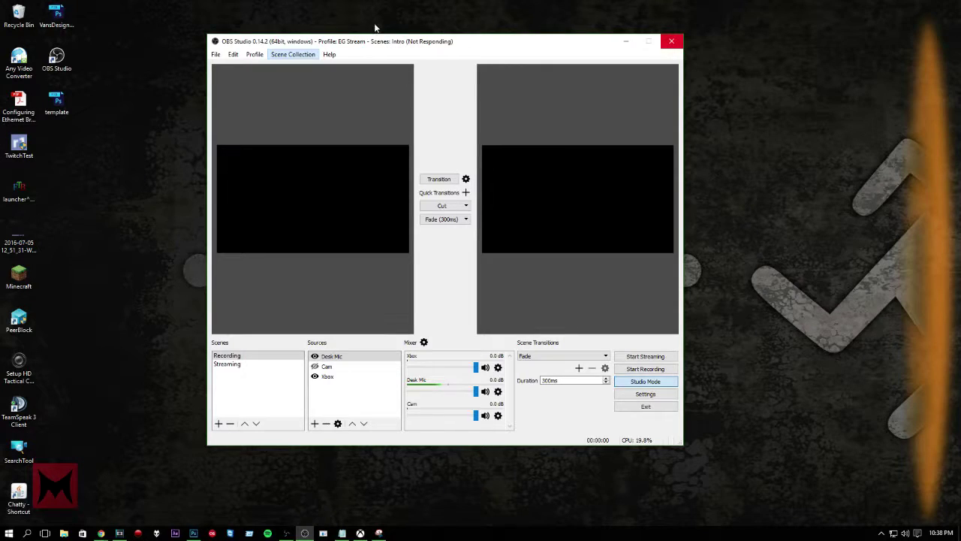
With the EG collection loaded, preview the EG Intermission scene and transition it to program output.
{"action": "left_click_drag", "start_coordinate": [397, 41], "coordinate": [383, 37]}
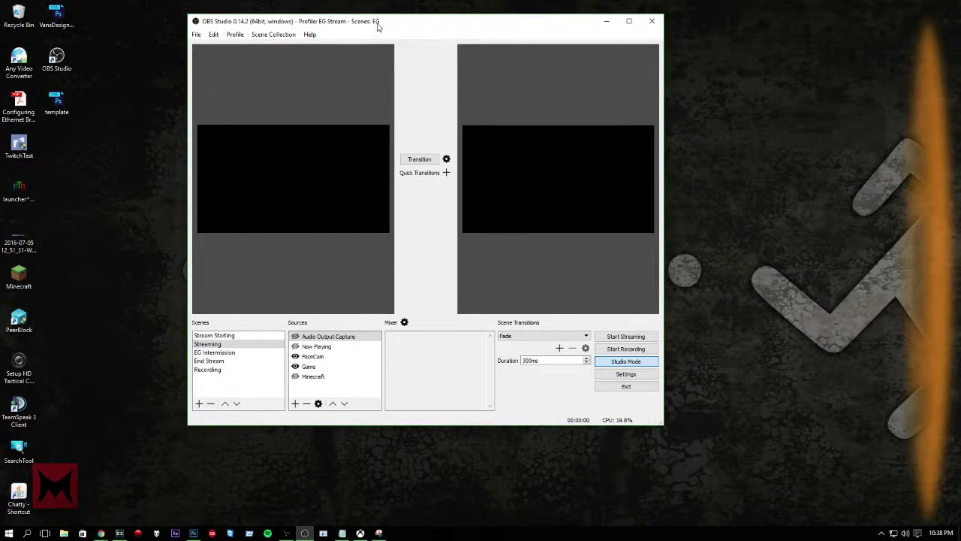
{"action": "left_click", "coordinate": [224, 352]}
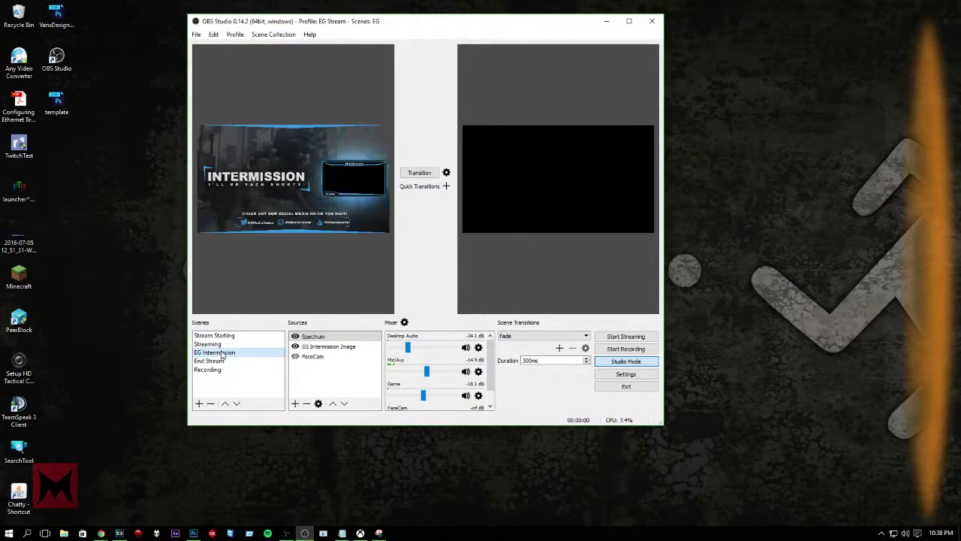
{"action": "left_click", "coordinate": [421, 175]}
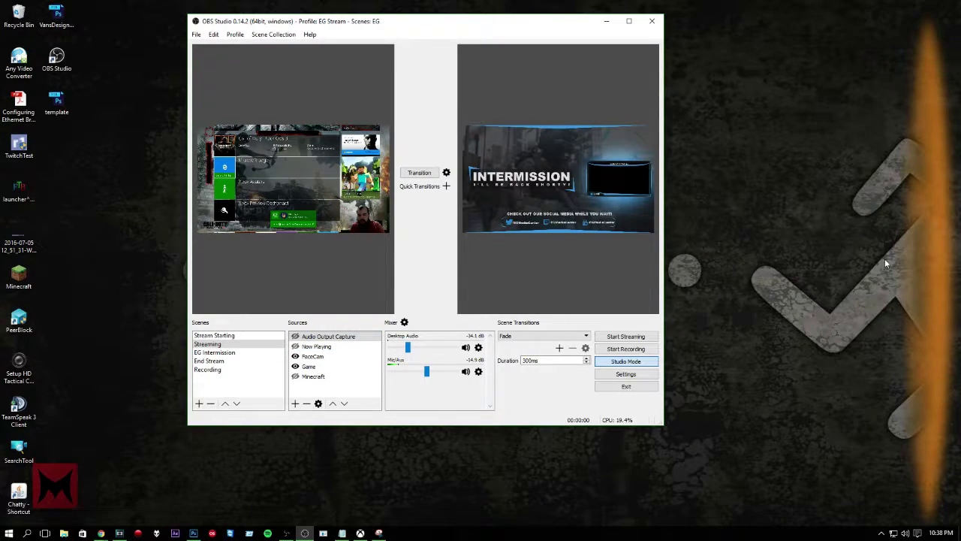
Turn off studio mode, show End Stream with its Thanks for Watching image, and dismiss the Xbox notification.
{"action": "left_click", "coordinate": [626, 361]}
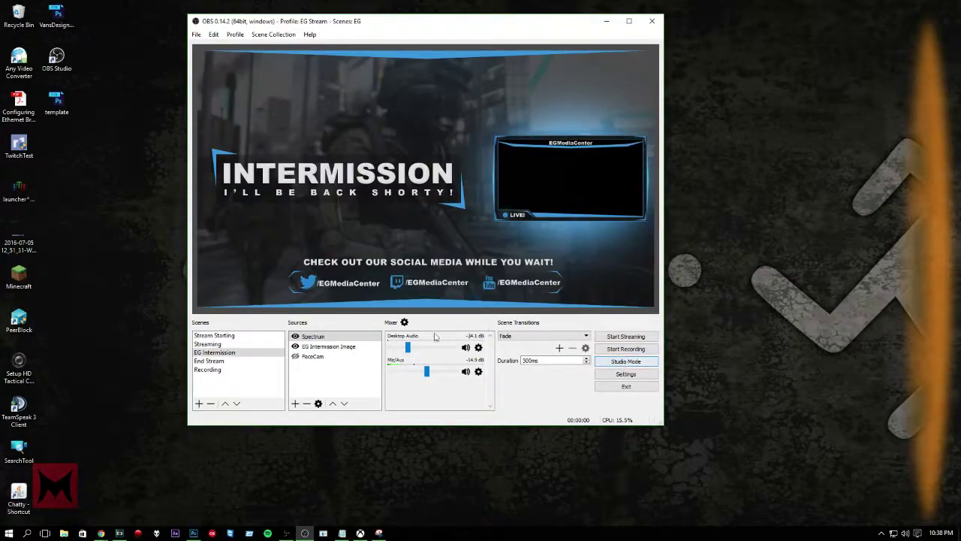
{"action": "left_click", "coordinate": [221, 363]}
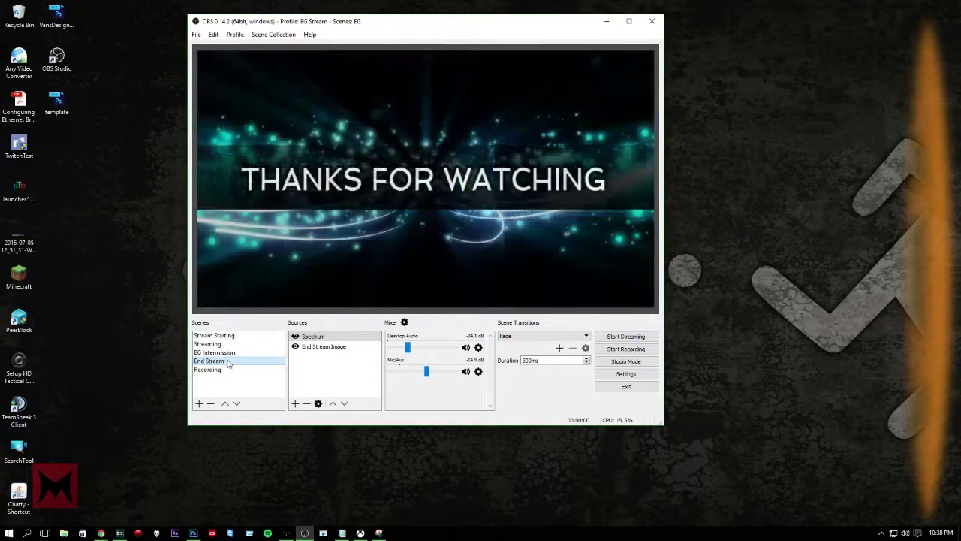
{"action": "mouse_move", "coordinate": [221, 147]}
{"action": "left_mouse_down"}
{"action": "mouse_move", "coordinate": [404, 174]}
{"action": "mouse_move", "coordinate": [222, 151]}
{"action": "left_mouse_up"}
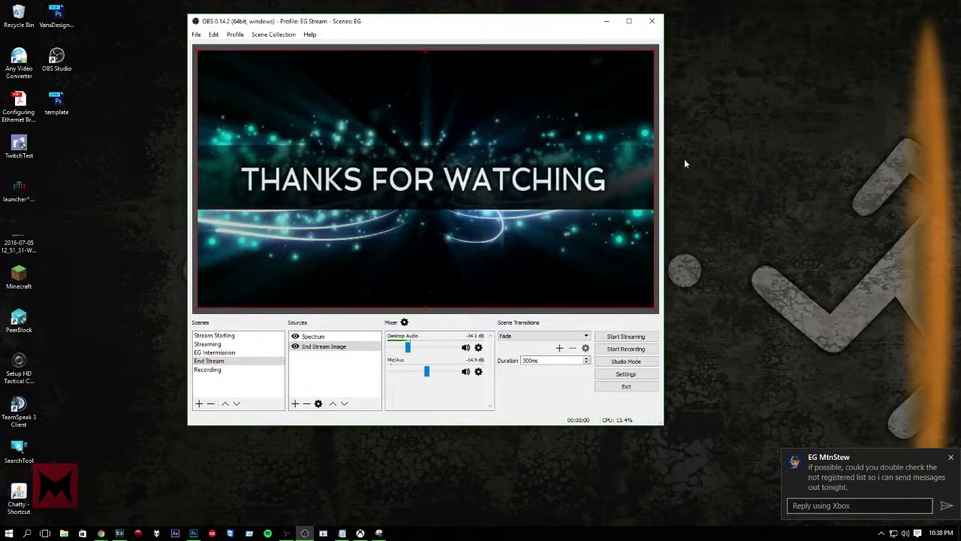
{"action": "left_click", "coordinate": [953, 458]}
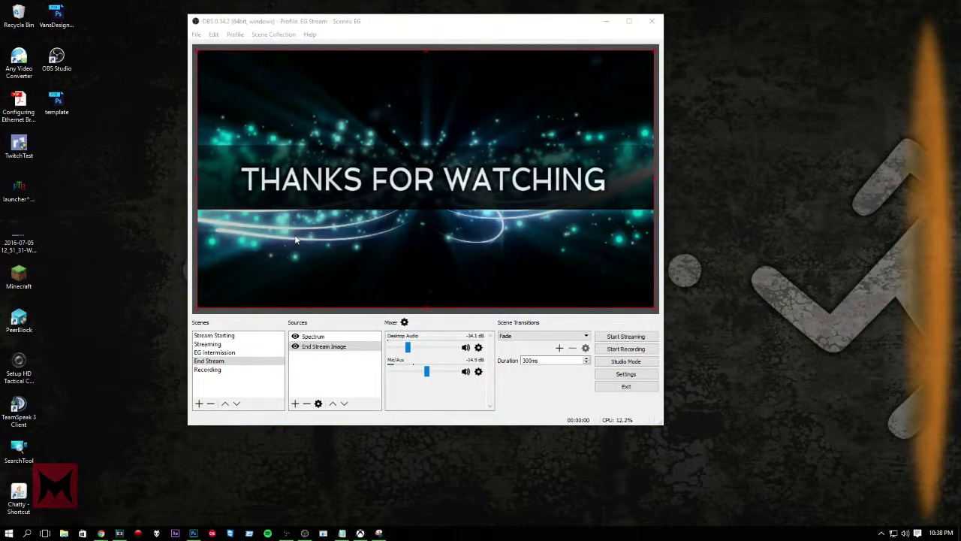